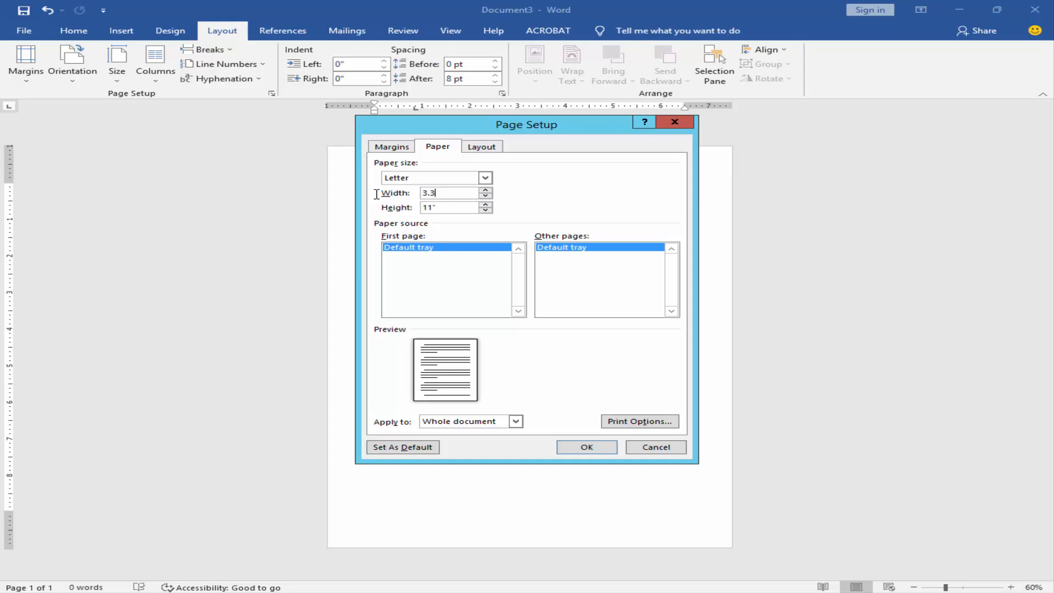
- Set a custom paper size 3.385" wide and 2.12" high, with all four margins at 0.1", and apply the page setup
{"action": "key", "text": "Tab"}
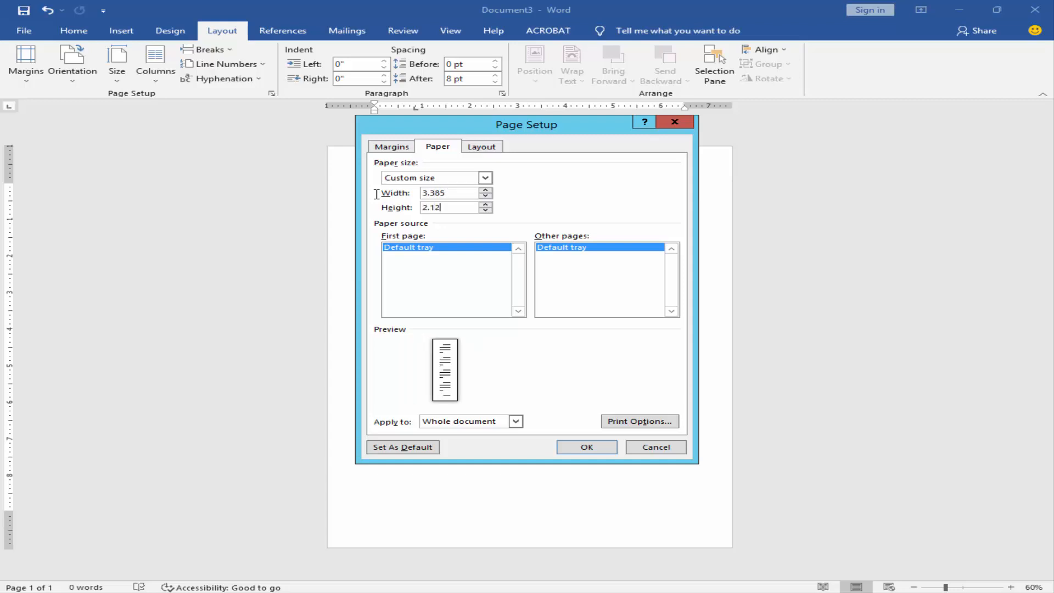
{"action": "left_click", "coordinate": [403, 148]}
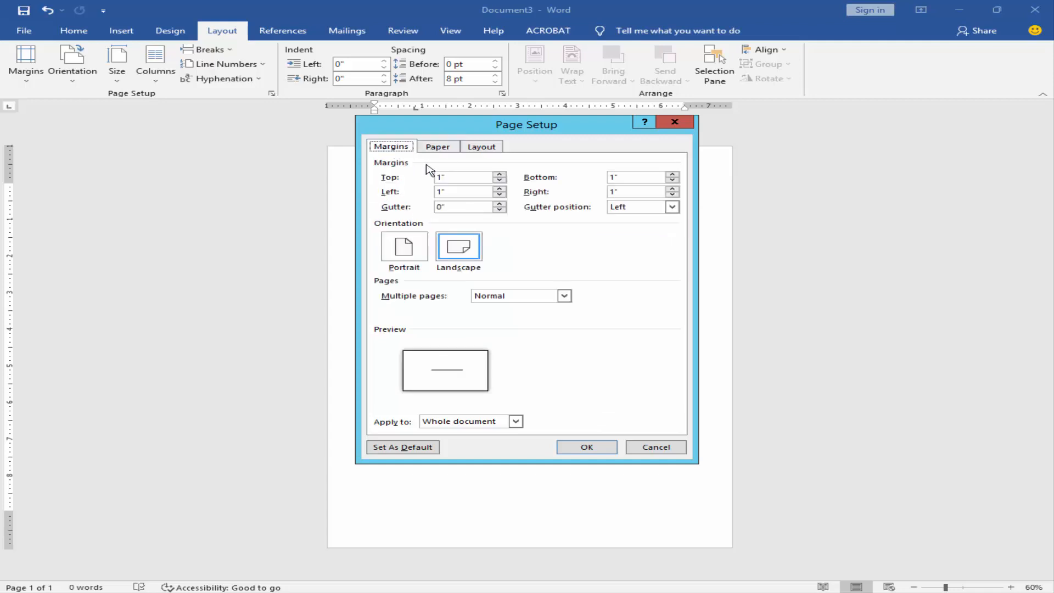
{"action": "type", "text": "0.1"}
{"action": "key", "text": "Tab"}
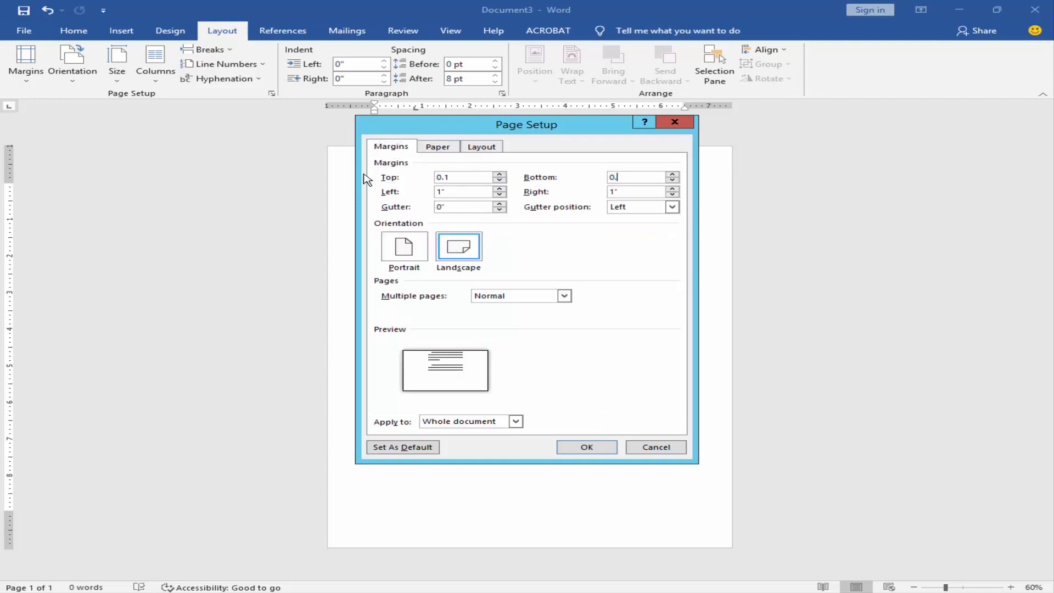
{"action": "type", "text": "0.1"}
{"action": "key", "text": "Tab"}
{"action": "type", "text": "0.1"}
{"action": "key", "text": "Tab"}
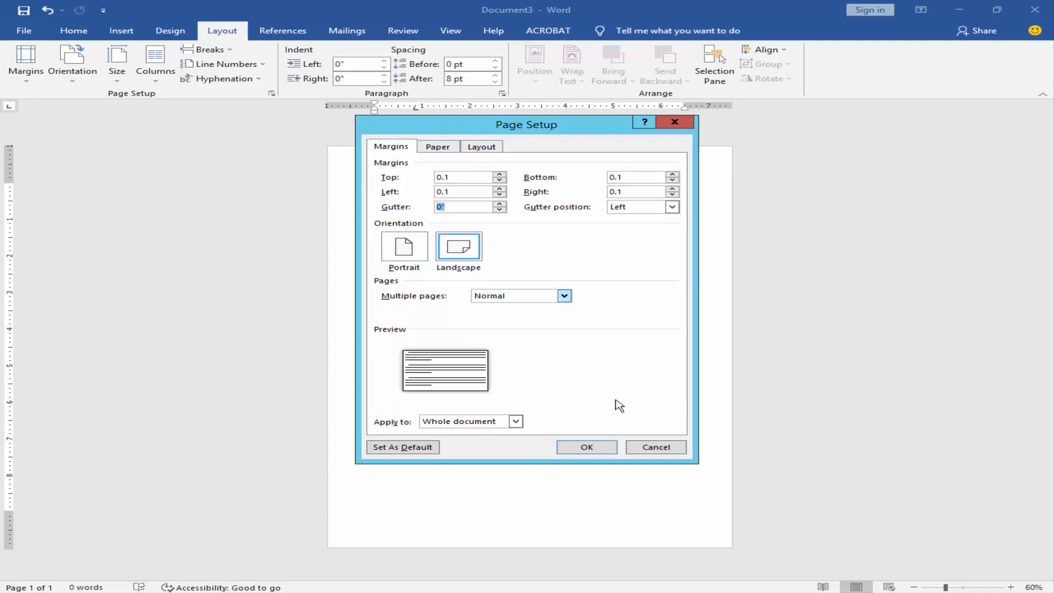
{"action": "left_click", "coordinate": [587, 448]}
{"action": "left_click", "coordinate": [569, 339]}
- Draw a freeform banner along the page's top edge, deeper on its left with a diagonal step, and stretch it to about 0.71" high
{"action": "scroll", "coordinate": [560, 374], "scroll_direction": "up", "scroll_amount": 12}
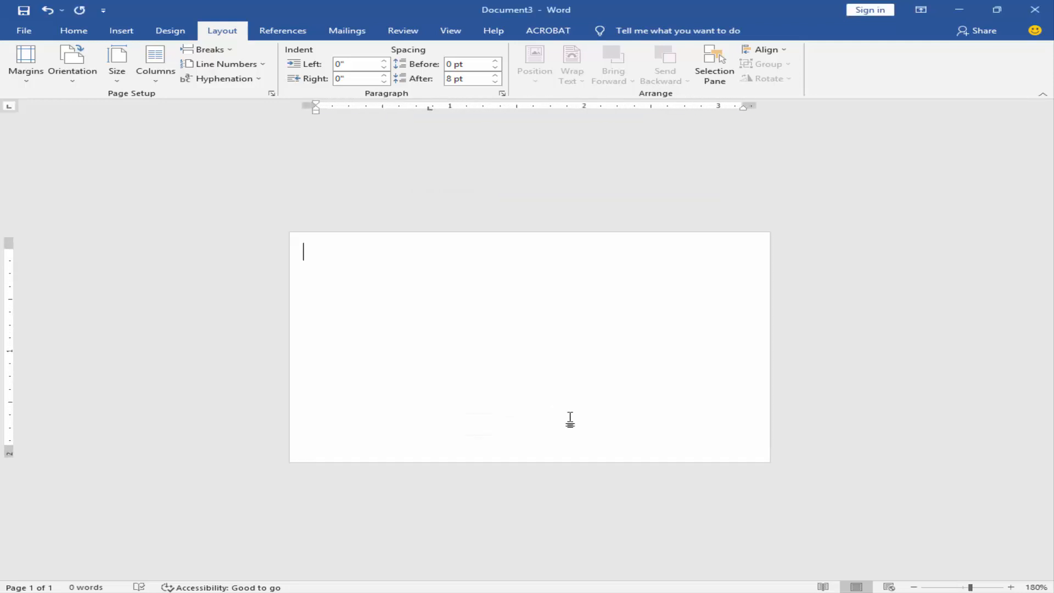
{"action": "scroll", "coordinate": [570, 420], "scroll_direction": "up", "scroll_amount": 3}
{"action": "left_click", "coordinate": [120, 32]}
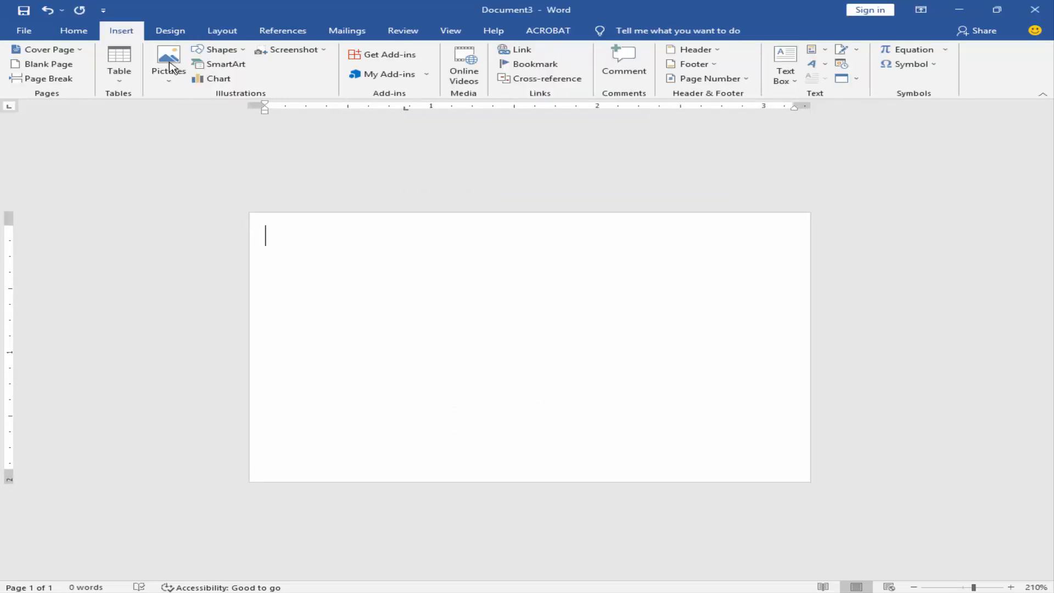
{"action": "left_click", "coordinate": [219, 49]}
{"action": "left_click", "coordinate": [364, 119]}
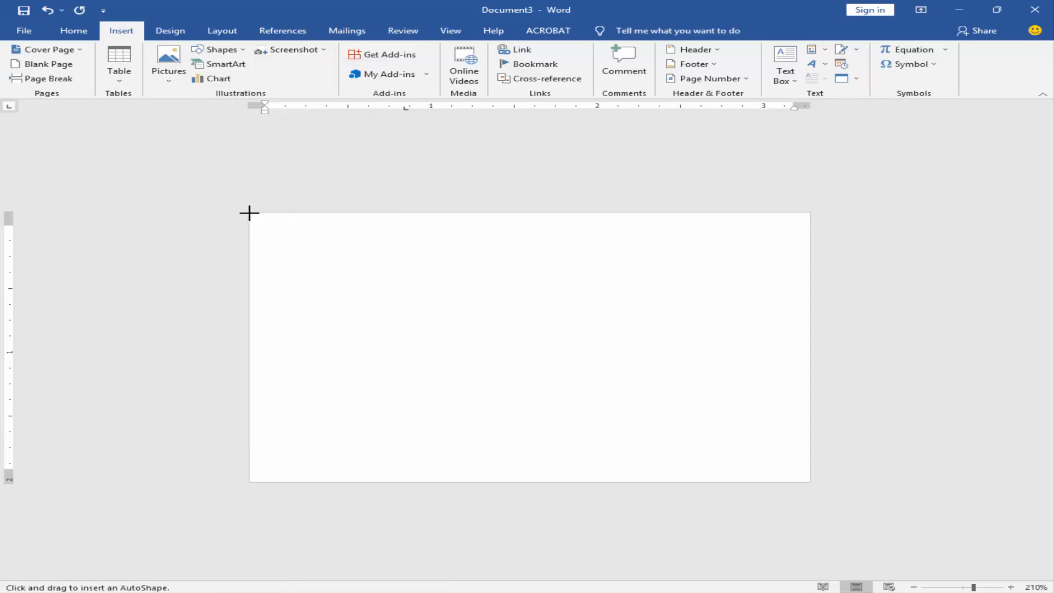
{"action": "left_click_drag", "start_coordinate": [251, 214], "coordinate": [247, 274]}
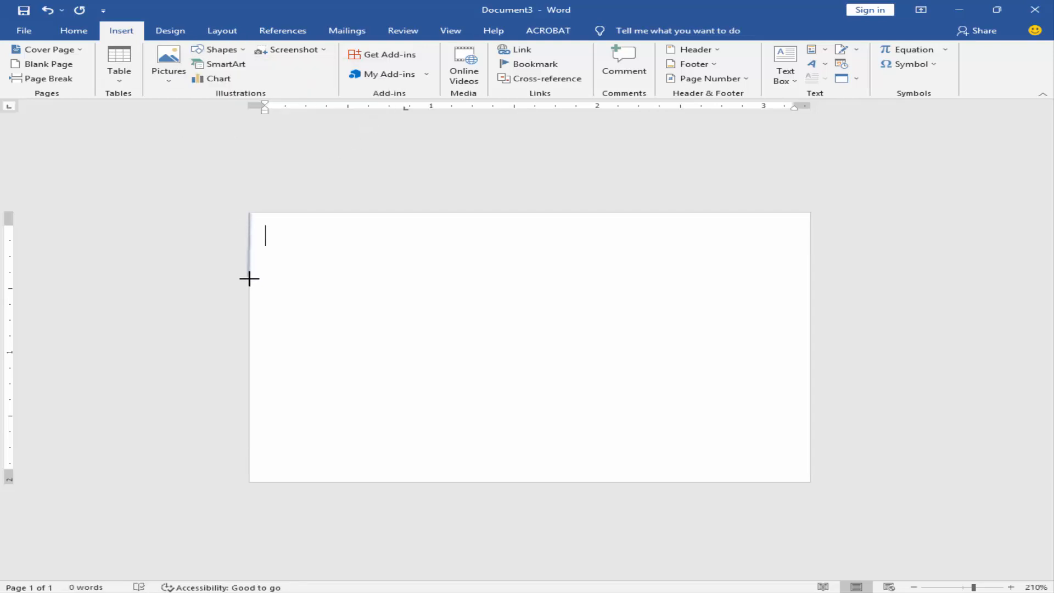
{"action": "left_click_drag", "start_coordinate": [344, 276], "coordinate": [403, 287]}
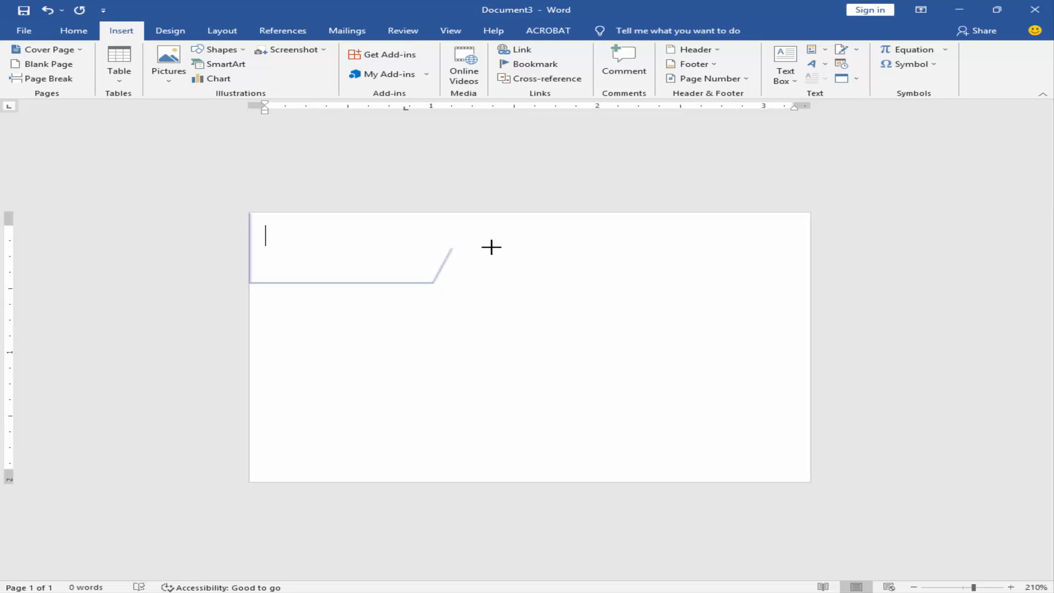
{"action": "left_click_drag", "start_coordinate": [492, 247], "coordinate": [768, 237]}
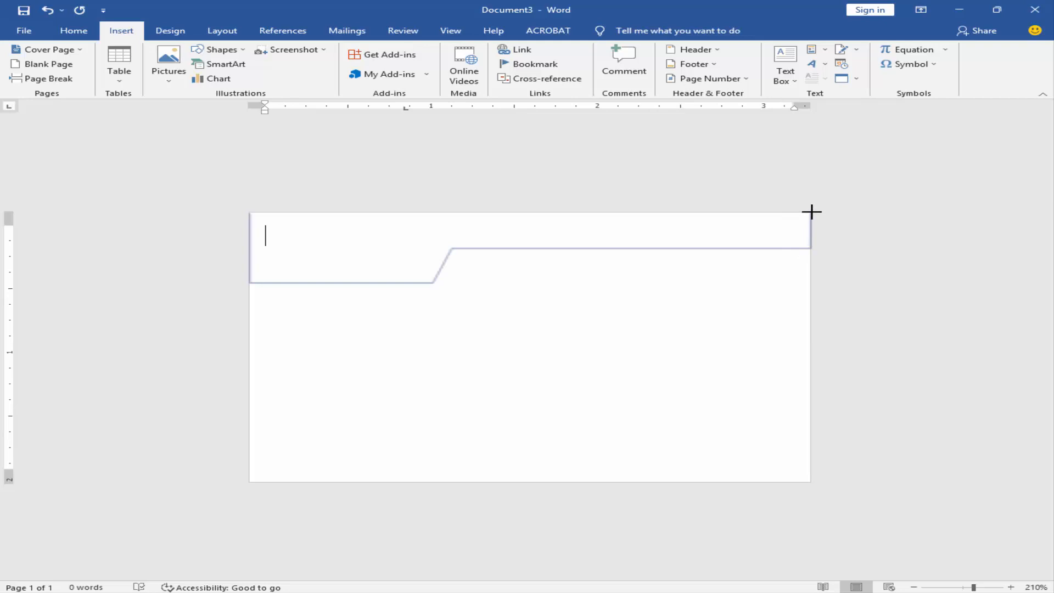
{"action": "mouse_move", "coordinate": [812, 211]}
{"action": "left_mouse_down"}
{"action": "mouse_move", "coordinate": [200, 212]}
{"action": "mouse_move", "coordinate": [251, 212]}
{"action": "left_mouse_up"}
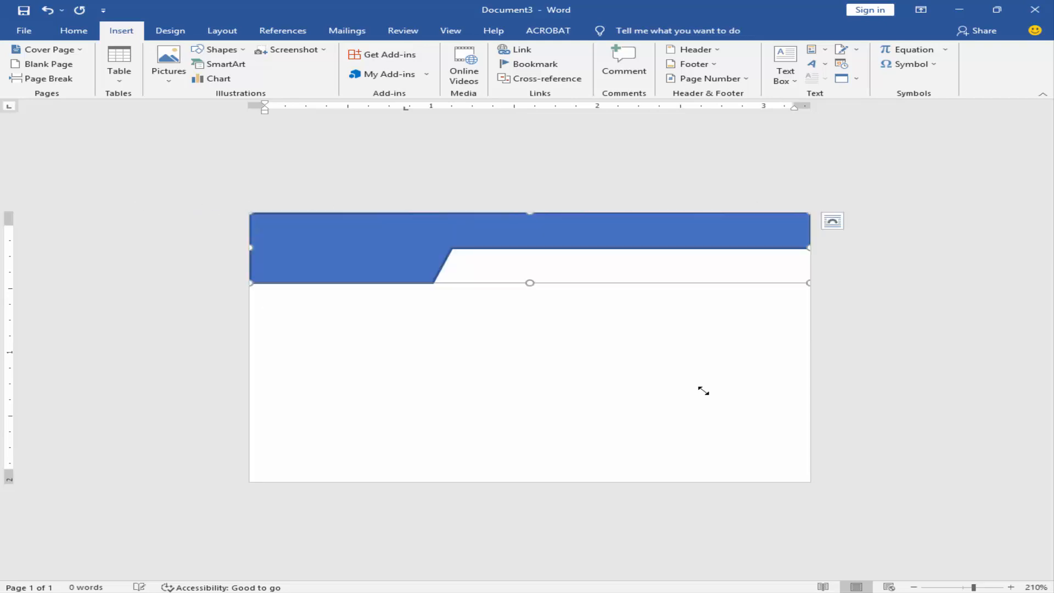
{"action": "left_click_drag", "start_coordinate": [530, 284], "coordinate": [530, 302]}
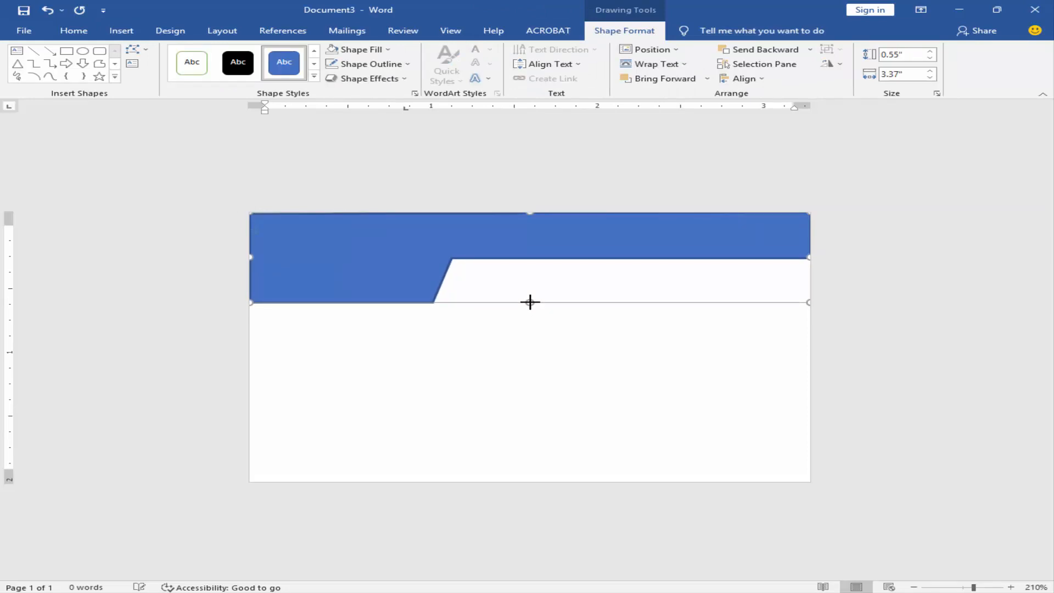
- Edit the banner's points, undoing the point deletion, and move the upper corner of the diagonal step further right for a gentler slope
{"action": "right_click", "coordinate": [522, 242]}
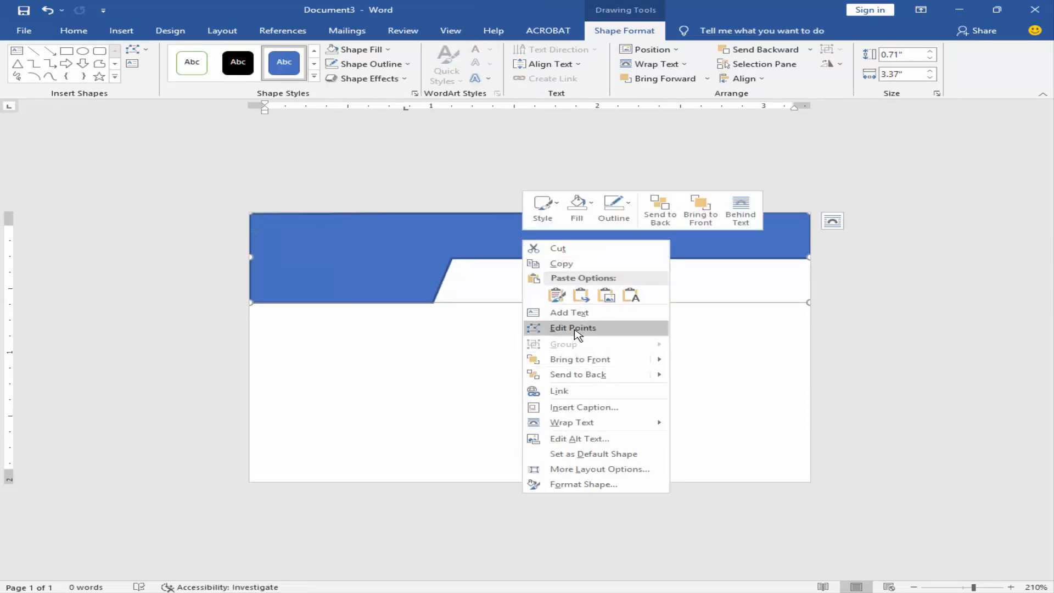
{"action": "left_click", "coordinate": [573, 328]}
{"action": "key", "text": "ctrl+z"}
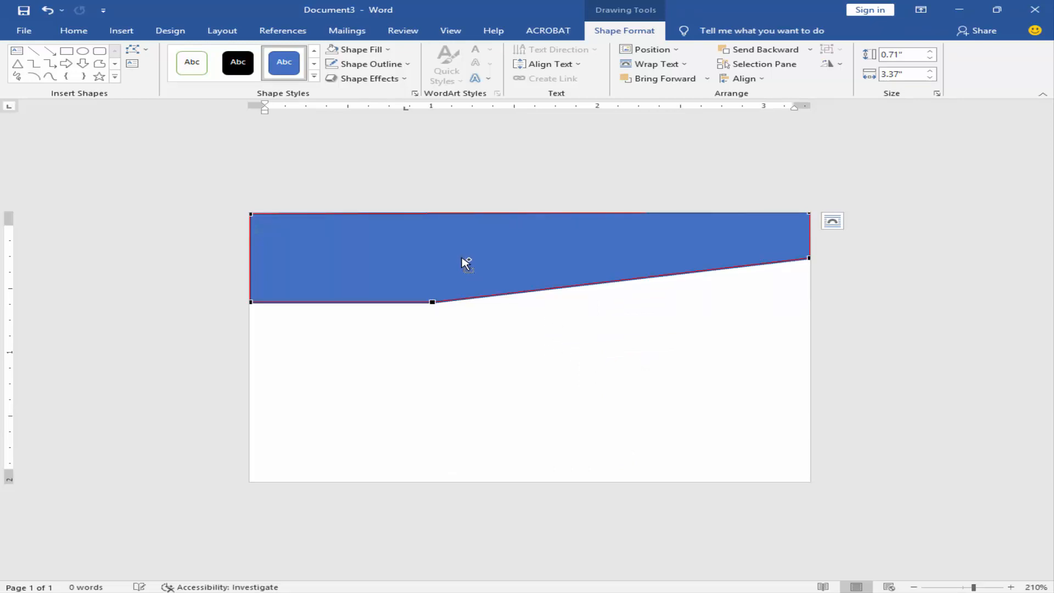
{"action": "key", "text": "ctrl+z"}
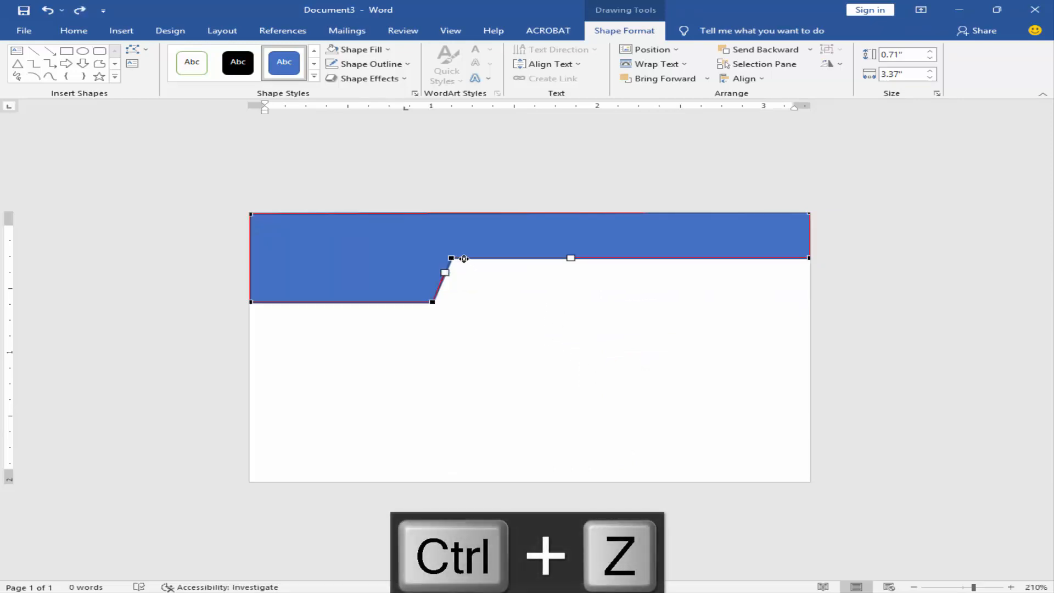
{"action": "left_click", "coordinate": [472, 259]}
{"action": "left_click", "coordinate": [472, 259], "text": "ctrl"}
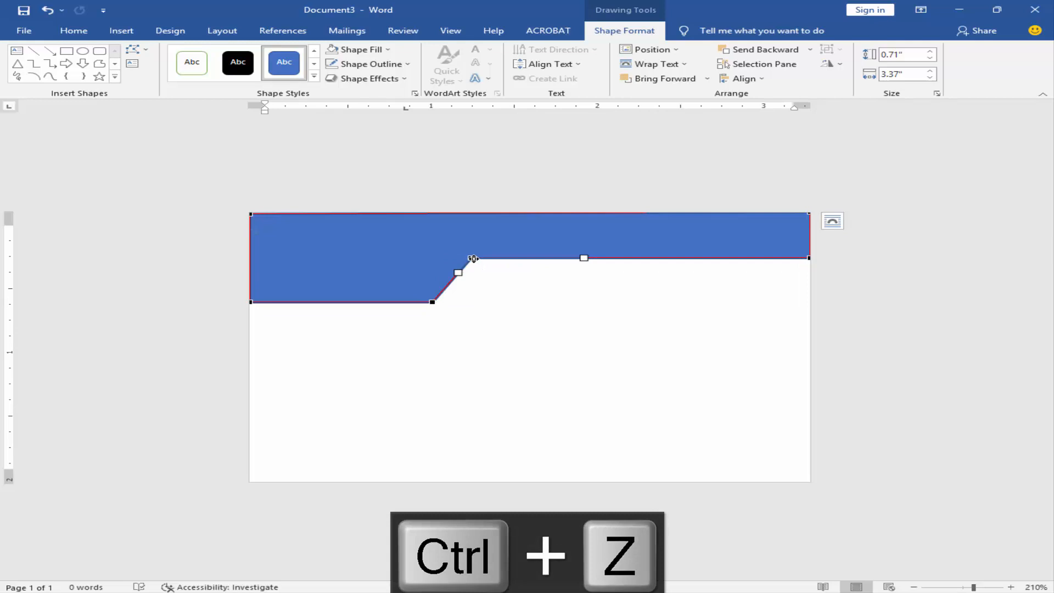
{"action": "left_click", "coordinate": [542, 323]}
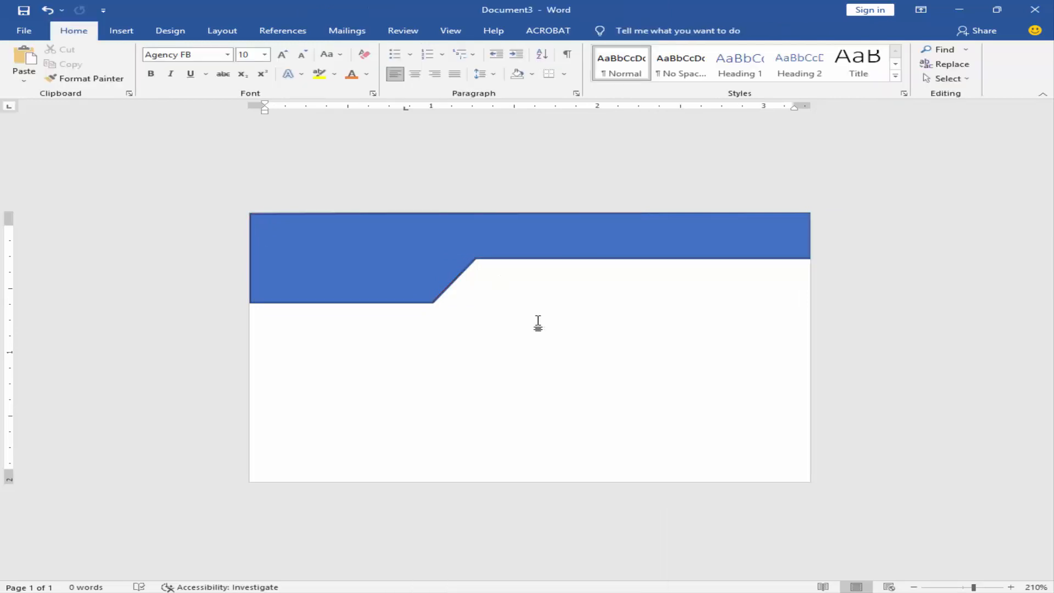
- Remove the banner's outline and fill it with the standard dark blue color
{"action": "left_click", "coordinate": [315, 243]}
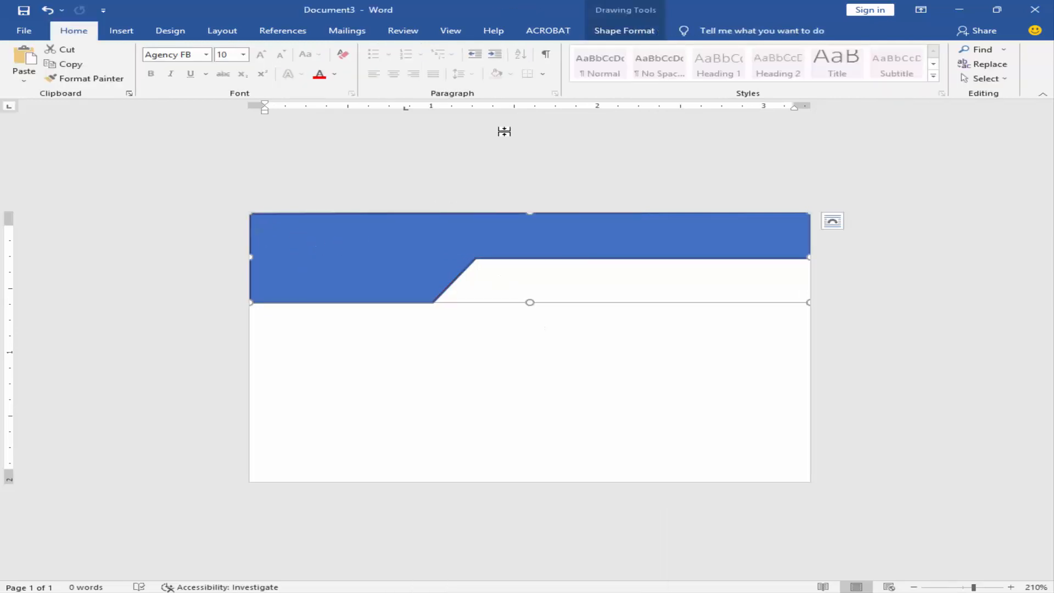
{"action": "left_click", "coordinate": [625, 32]}
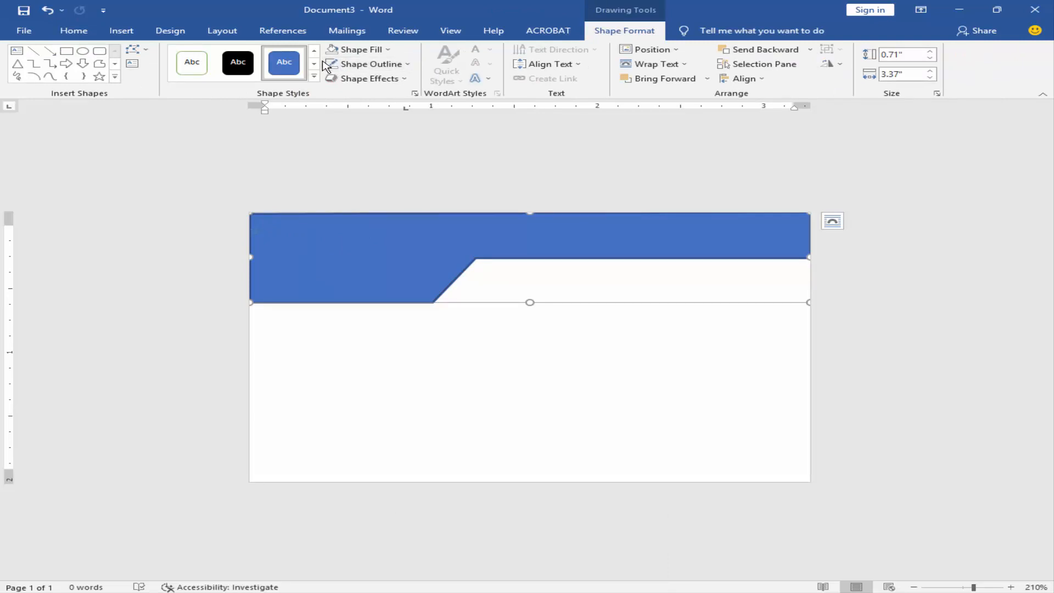
{"action": "left_click", "coordinate": [407, 65]}
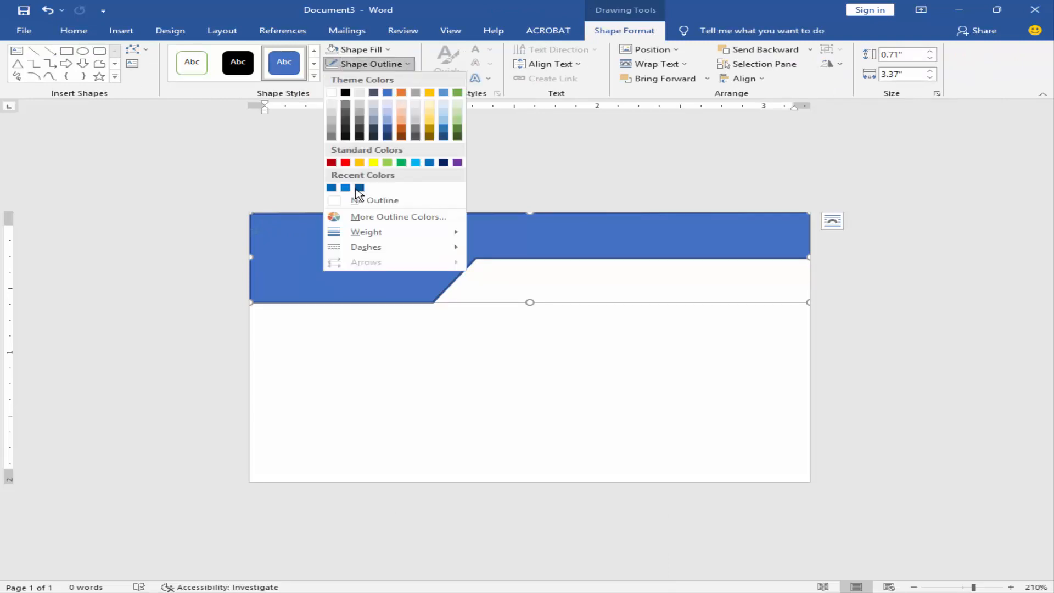
{"action": "left_click", "coordinate": [358, 203]}
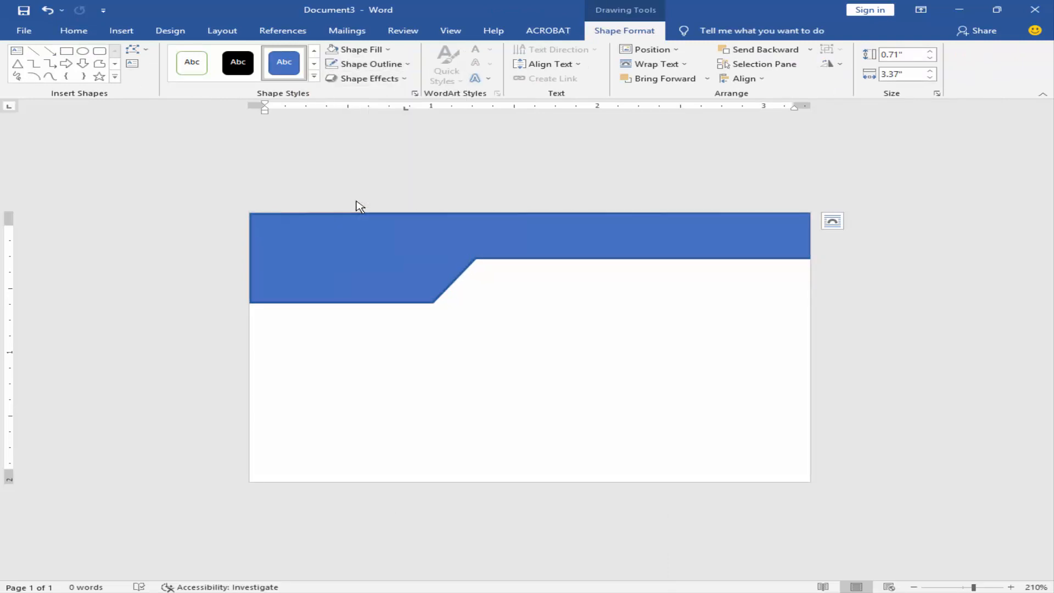
{"action": "left_click", "coordinate": [387, 50]}
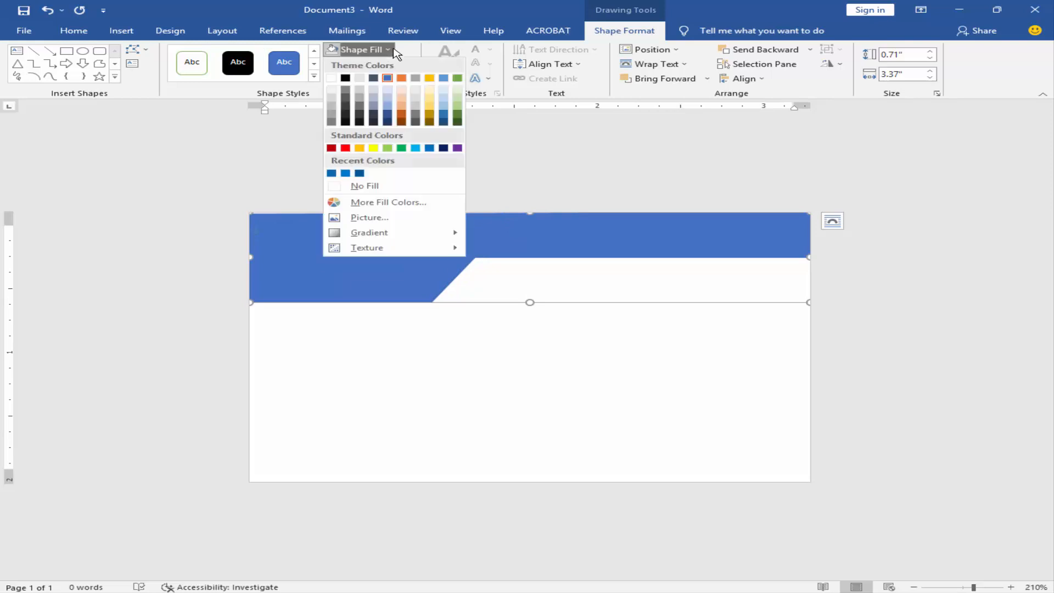
{"action": "left_click", "coordinate": [443, 149]}
- Stretch the banner to cover the page's top and side edges, at about 3.42" wide and 0.72" high
{"action": "left_click_drag", "start_coordinate": [530, 213], "coordinate": [531, 208]}
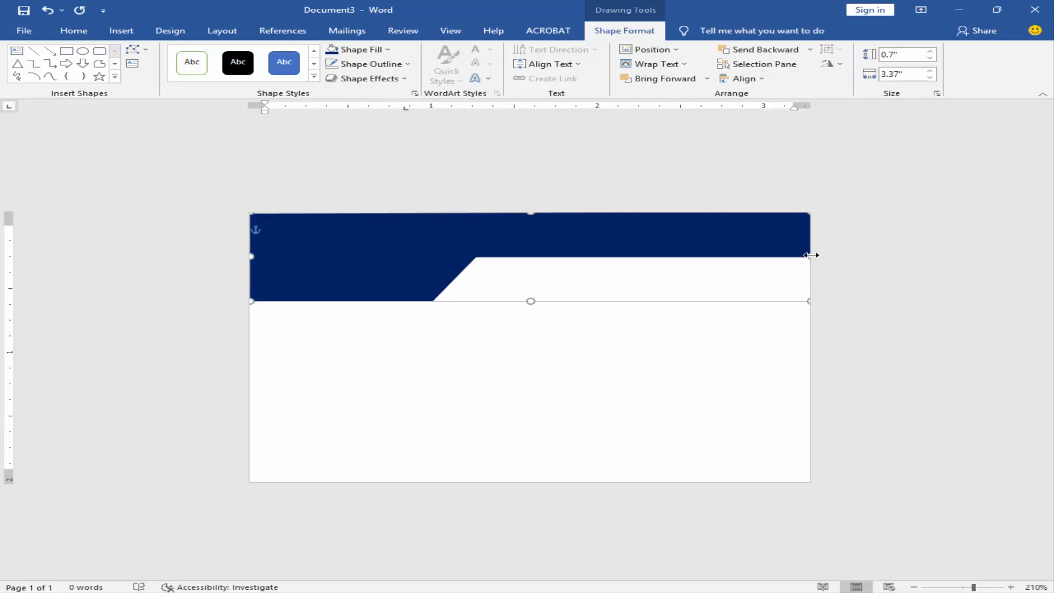
{"action": "left_click_drag", "start_coordinate": [811, 256], "coordinate": [816, 253]}
{"action": "left_click_drag", "start_coordinate": [252, 255], "coordinate": [240, 256]}
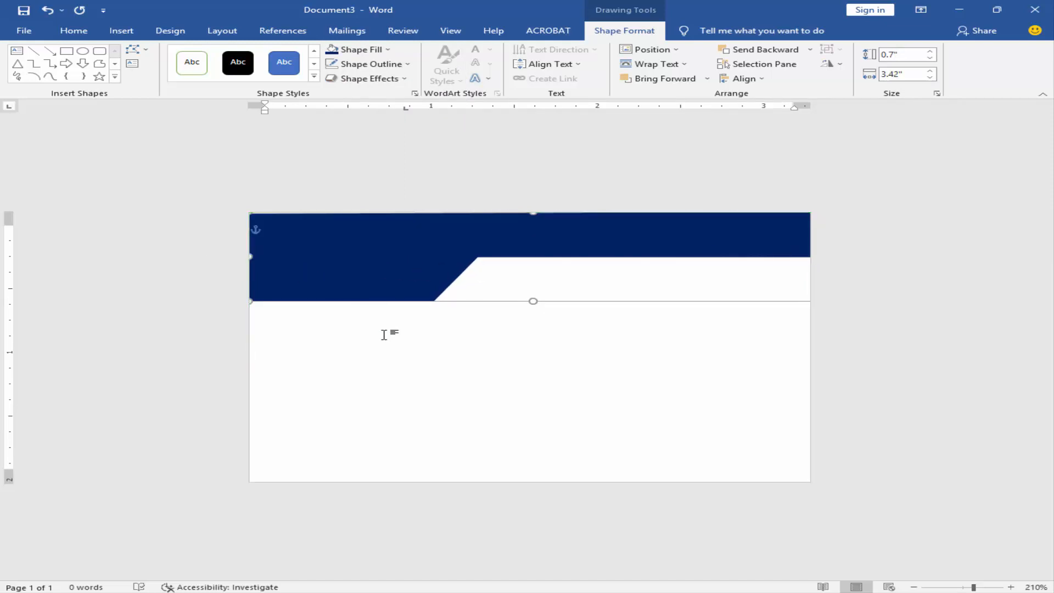
{"action": "left_click", "coordinate": [384, 335]}
{"action": "left_click", "coordinate": [527, 225]}
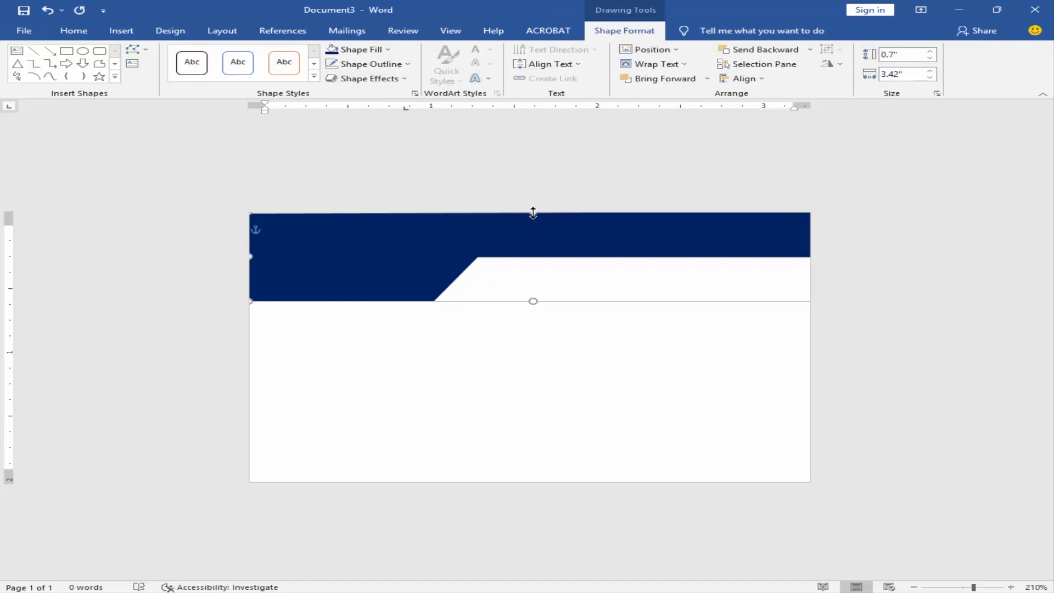
{"action": "left_click_drag", "start_coordinate": [533, 213], "coordinate": [535, 207]}
{"action": "left_click", "coordinate": [436, 347]}
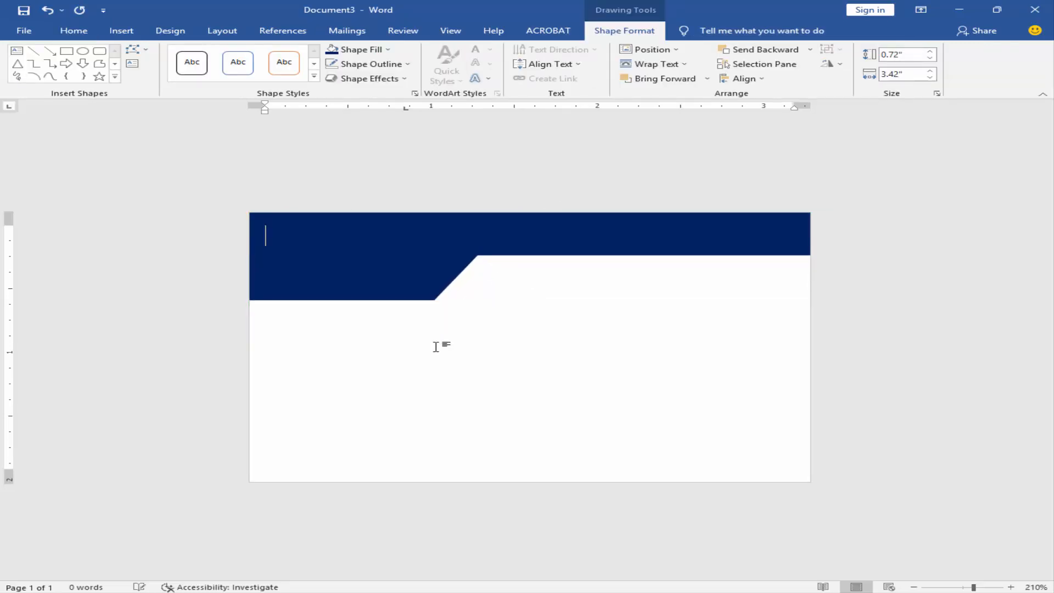
- Draw a text box about 1.2" wide and 0.44" high in the blank area below the banner
{"action": "left_click", "coordinate": [121, 31]}
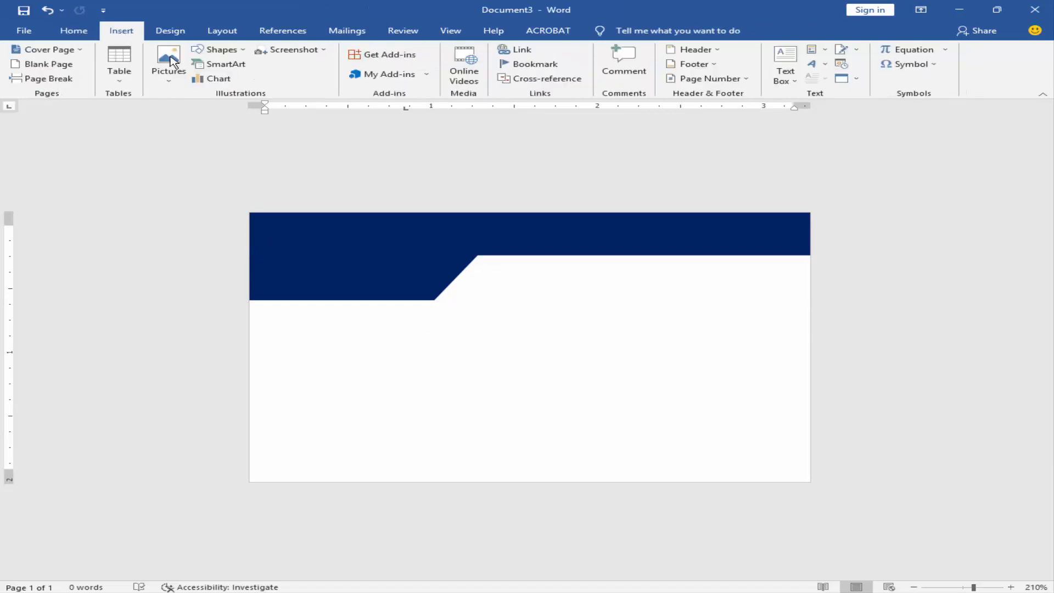
{"action": "left_click", "coordinate": [217, 49]}
{"action": "left_click", "coordinate": [198, 174]}
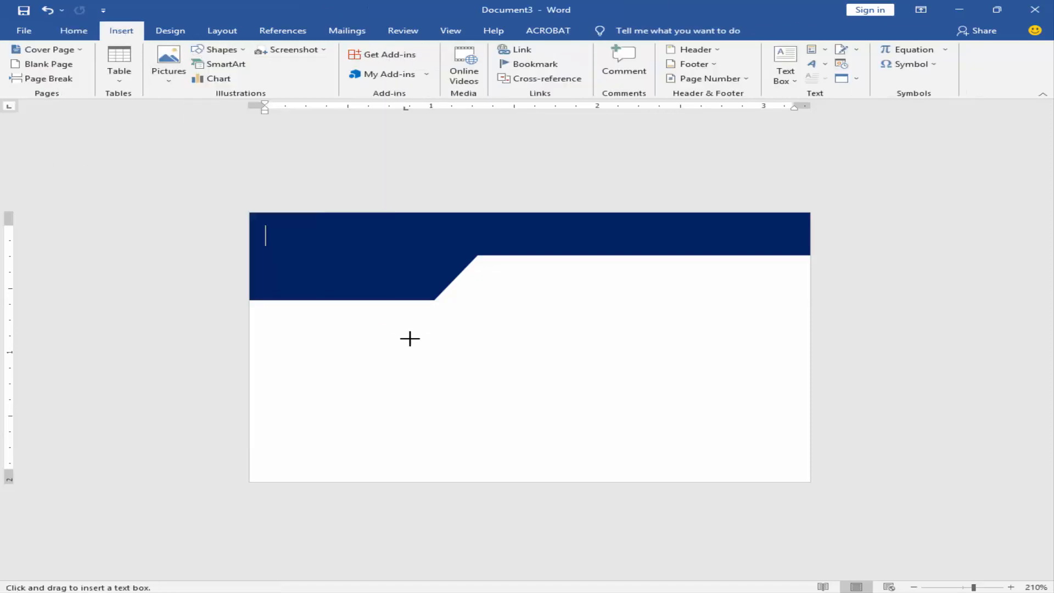
{"action": "left_click_drag", "start_coordinate": [405, 335], "coordinate": [497, 344]}
- Copy the heading "UNIVERSITY OF UNITED STATE" from the Student ID file in Notepad and paste it into the text box
{"action": "left_click", "coordinate": [356, 591]}
{"action": "left_click", "coordinate": [606, 362]}
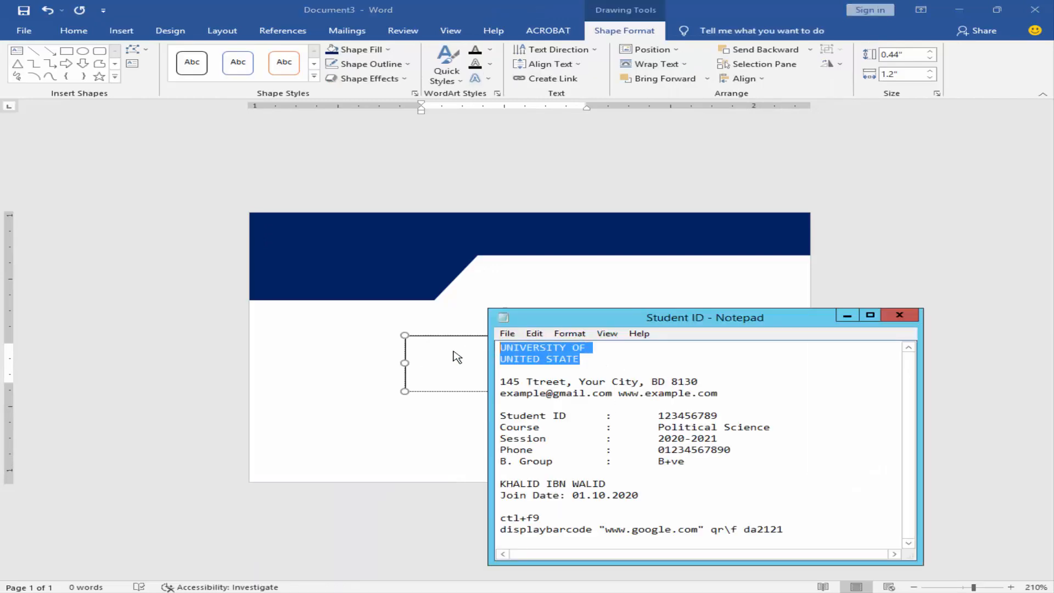
{"action": "key", "text": "ctrl+c"}
{"action": "left_click", "coordinate": [454, 358]}
{"action": "key", "text": "ctrl+v"}
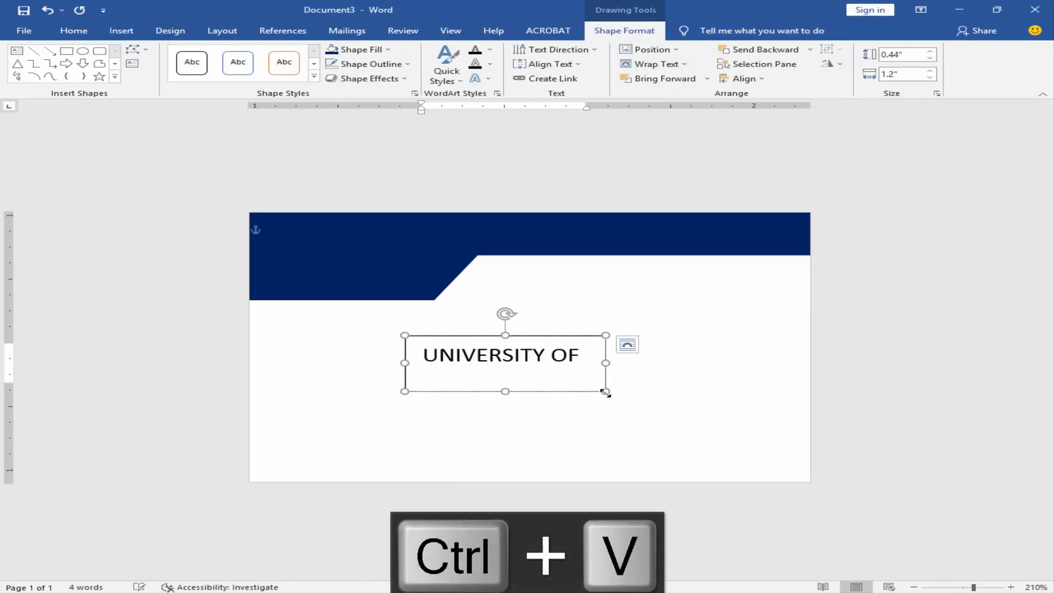
- Enlarge the text box to about 1.43" wide and 0.86" high, and make the line "UNITED STATE" bold
{"action": "left_click_drag", "start_coordinate": [606, 391], "coordinate": [642, 445]}
{"action": "left_click_drag", "start_coordinate": [582, 395], "coordinate": [445, 395]}
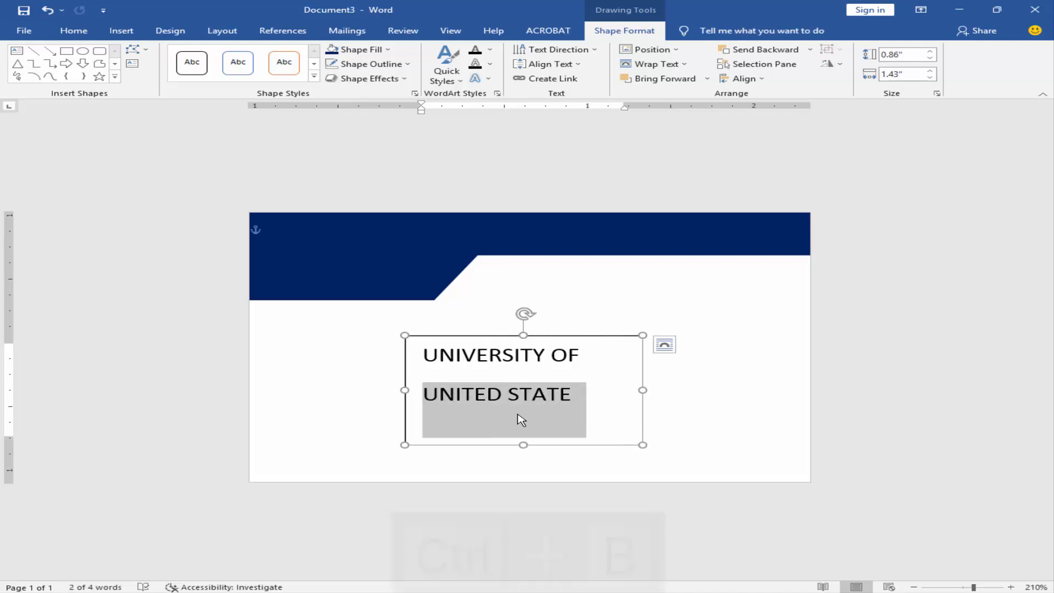
{"action": "key", "text": "ctrl+b"}
{"action": "left_click", "coordinate": [513, 394]}
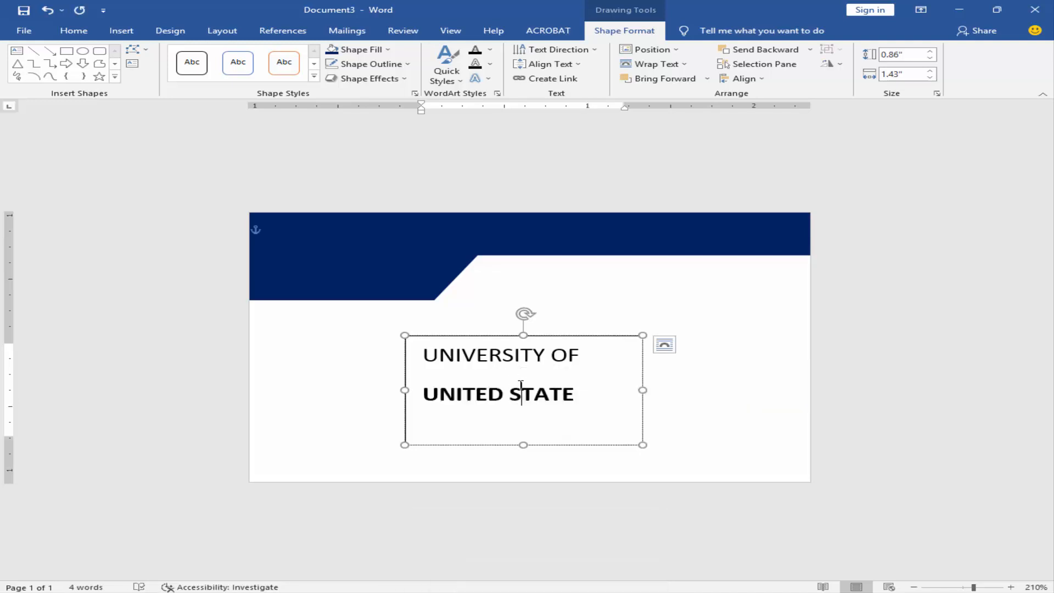
- Set the line spacing of both heading lines in the text box to Single
{"action": "key", "text": "ctrl+a"}
{"action": "right_click", "coordinate": [510, 382]}
{"action": "left_click", "coordinate": [555, 464]}
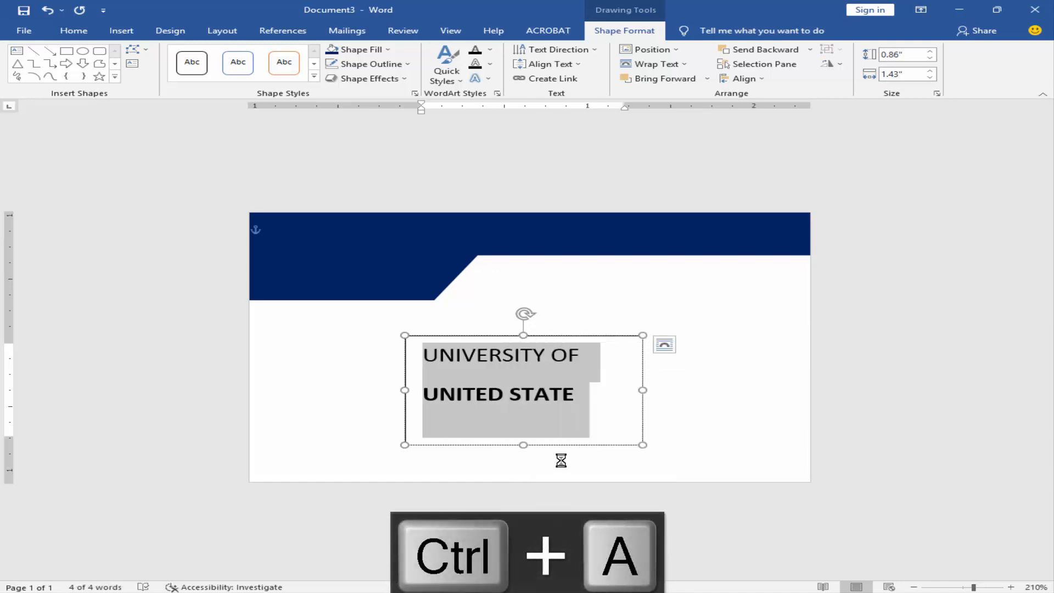
{"action": "left_click", "coordinate": [481, 325]}
{"action": "left_click", "coordinate": [619, 322]}
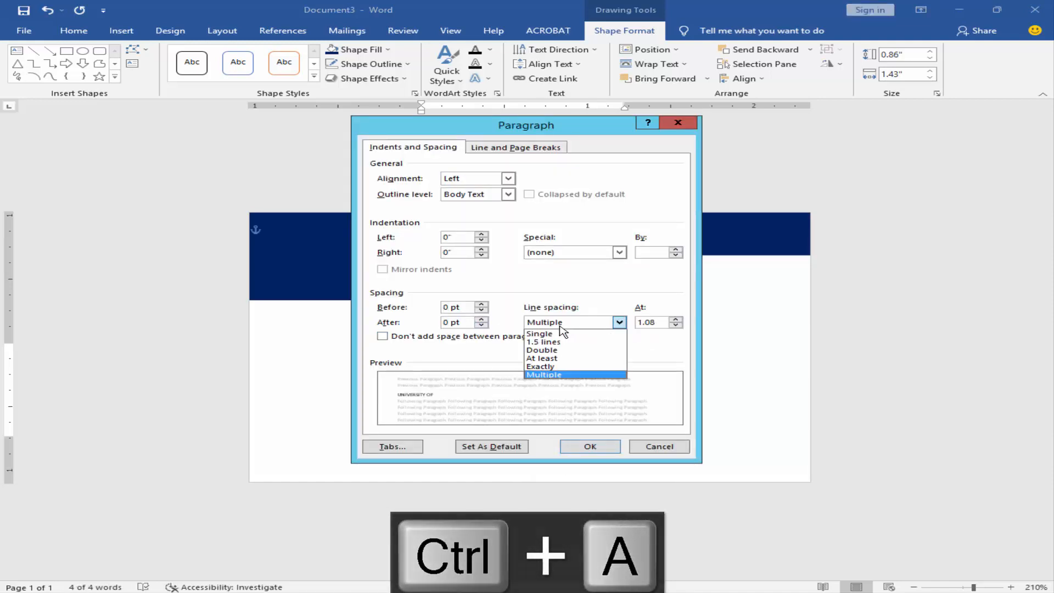
{"action": "left_click", "coordinate": [549, 331]}
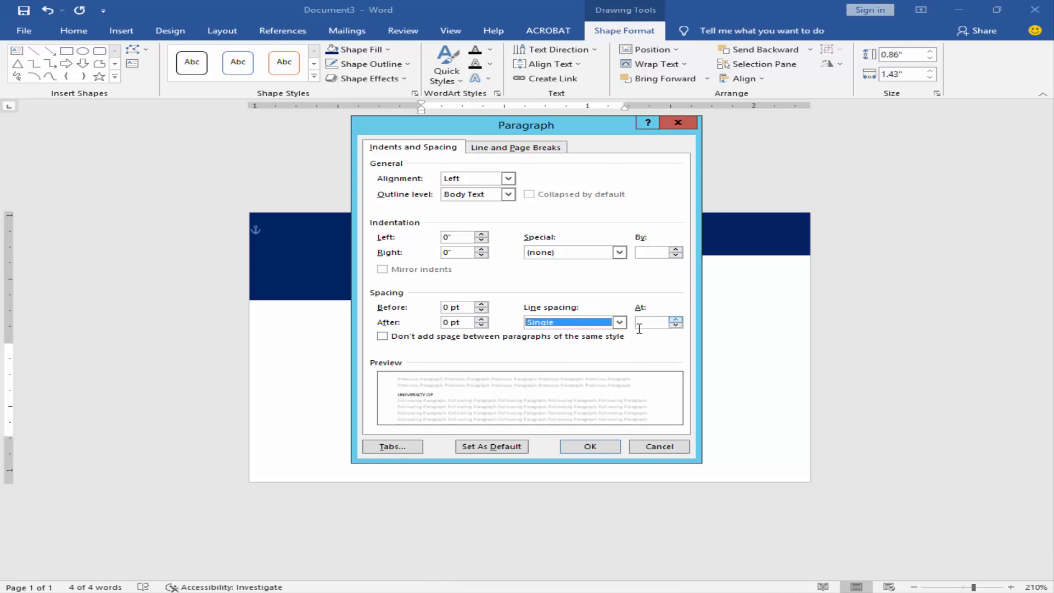
{"action": "left_click", "coordinate": [594, 446]}
{"action": "left_click", "coordinate": [534, 440]}
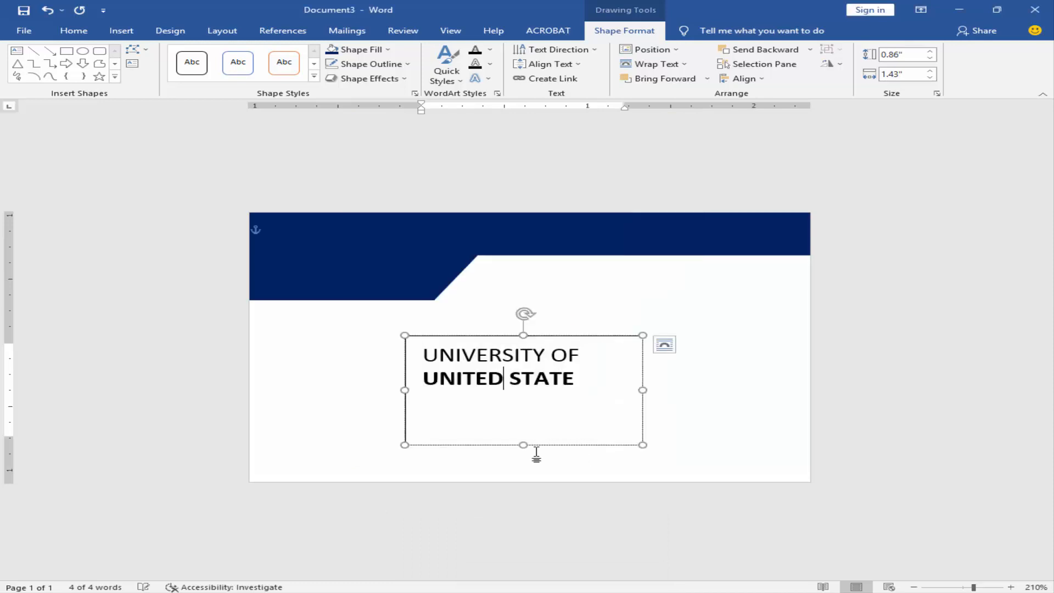
- Shrink the text box to about 1.16" wide and 0.52" high, and right-align both heading lines
{"action": "left_click_drag", "start_coordinate": [529, 446], "coordinate": [529, 402]}
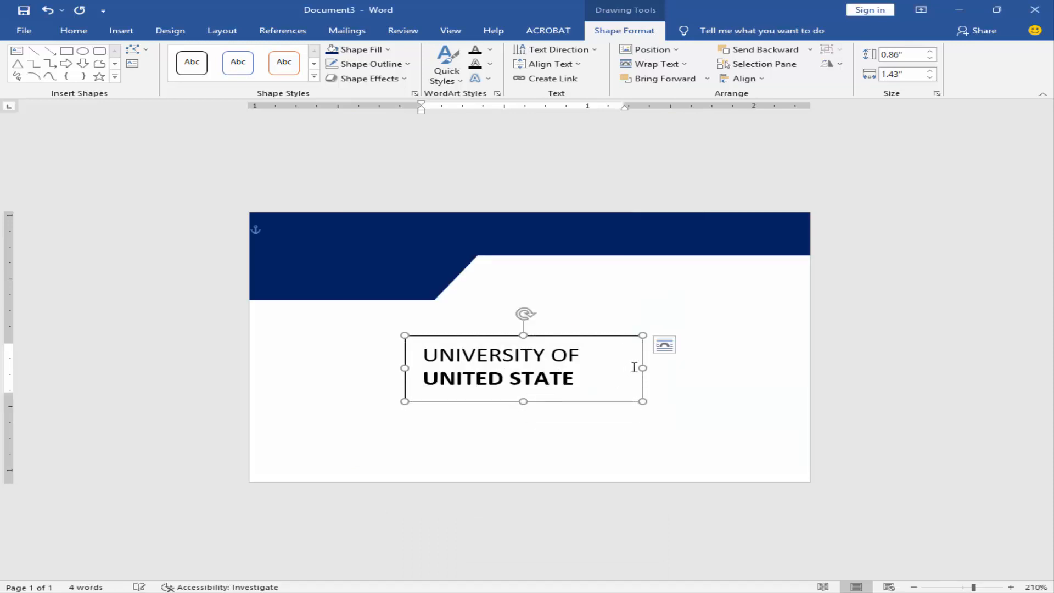
{"action": "left_click_drag", "start_coordinate": [634, 367], "coordinate": [599, 367]}
{"action": "key", "text": "ctrl+a"}
{"action": "key", "text": "ctrl+t"}
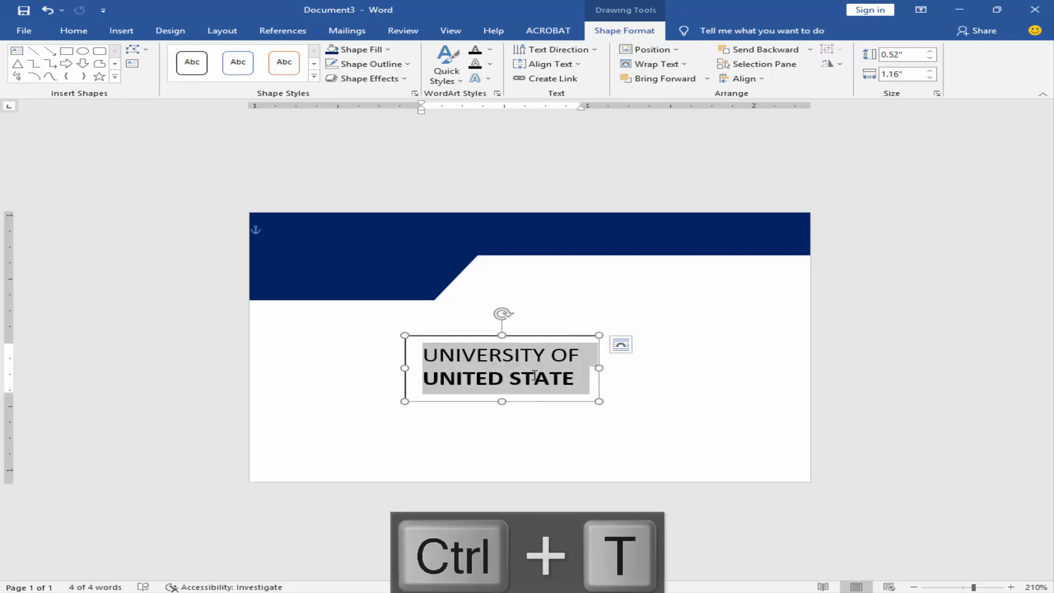
{"action": "key", "text": "ctrl+r"}
{"action": "left_click", "coordinate": [522, 357]}
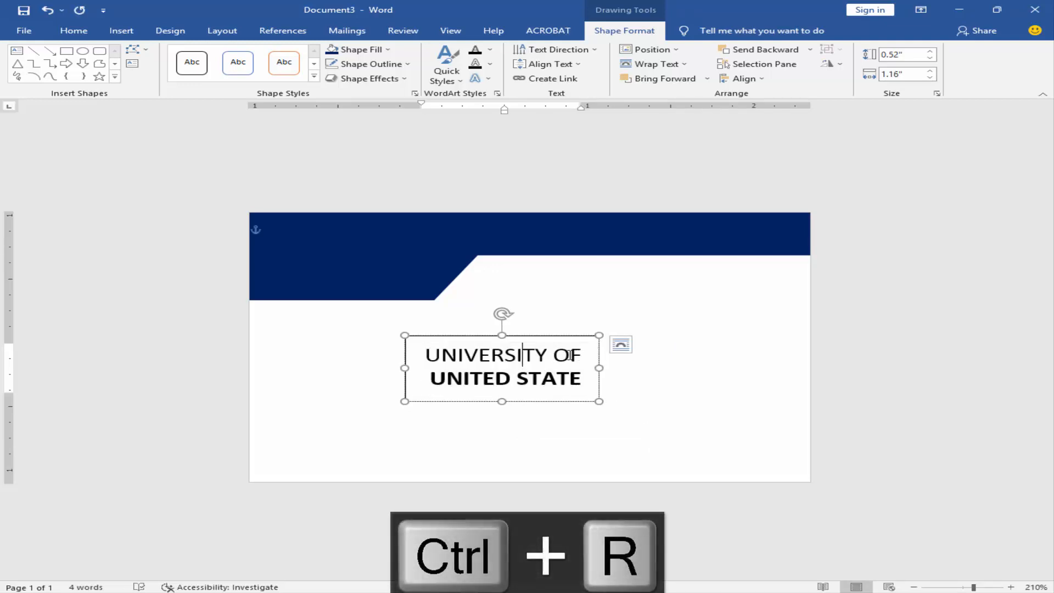
- Reduce the font size of the line "UNIVERSITY OF" by one step and shift it slightly left above "UNITED STATE"
{"action": "left_click_drag", "start_coordinate": [587, 357], "coordinate": [472, 358]}
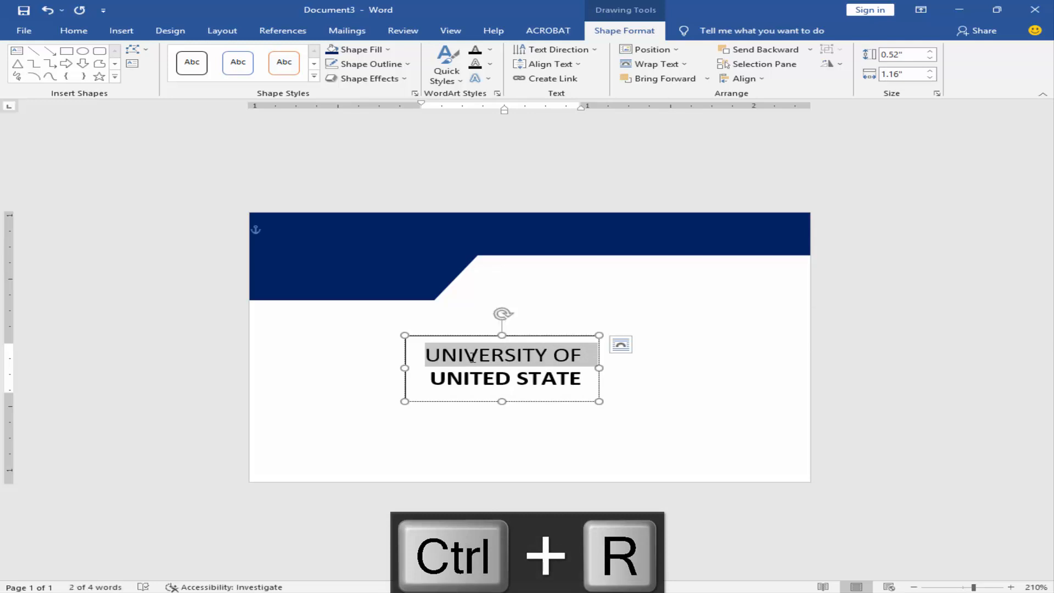
{"action": "key", "text": "ctrl+shift+comma"}
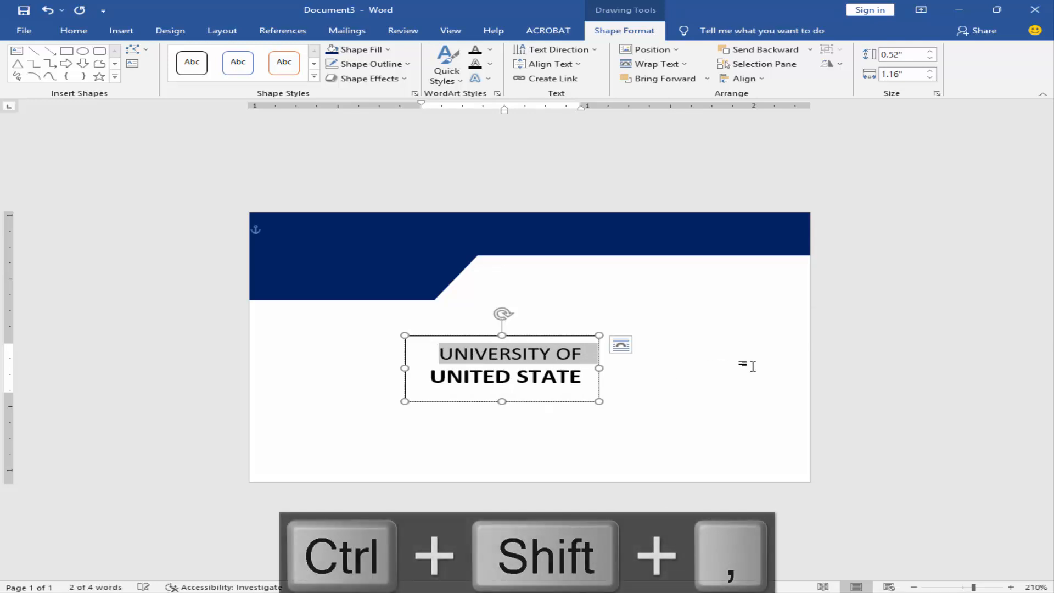
{"action": "key", "text": "Left"}
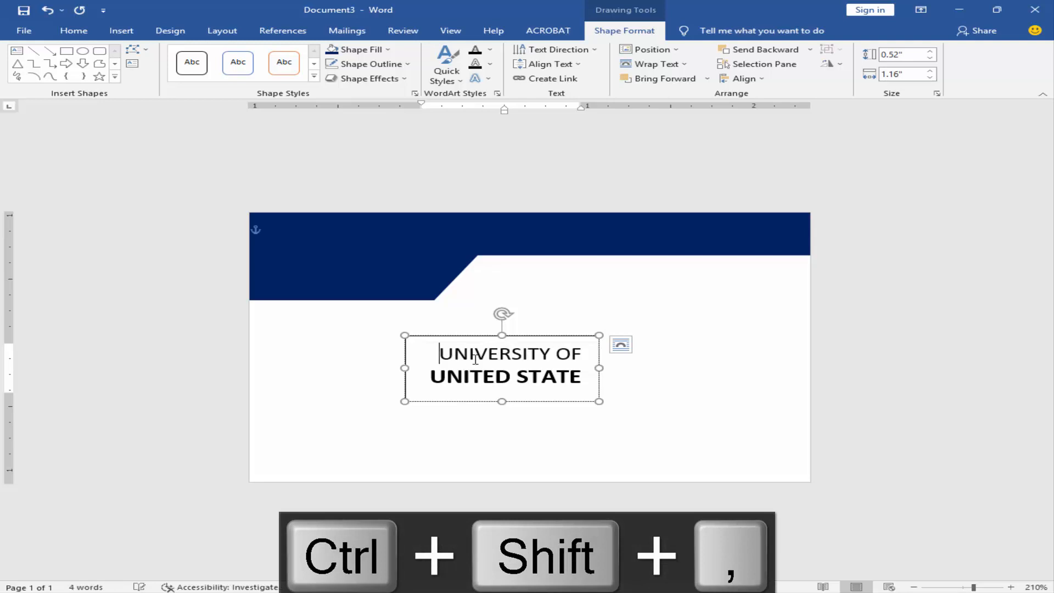
{"action": "key", "text": "BackSpace"}
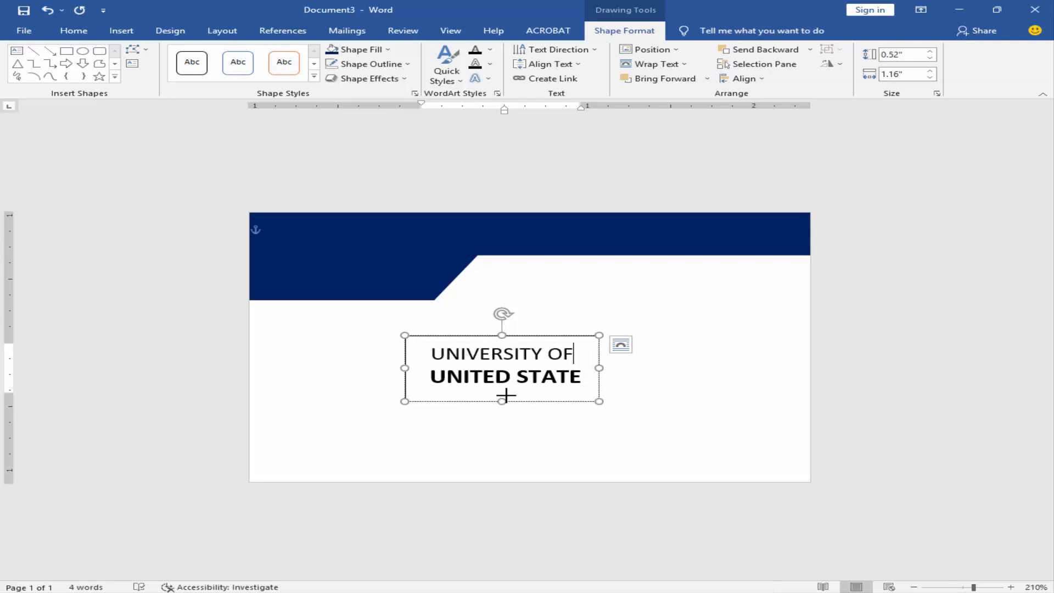
- Move the heading text box onto the deeper left part of the blue banner and remove its fill and outline
{"action": "left_click", "coordinate": [540, 337]}
{"action": "left_click_drag", "start_coordinate": [449, 335], "coordinate": [310, 233]}
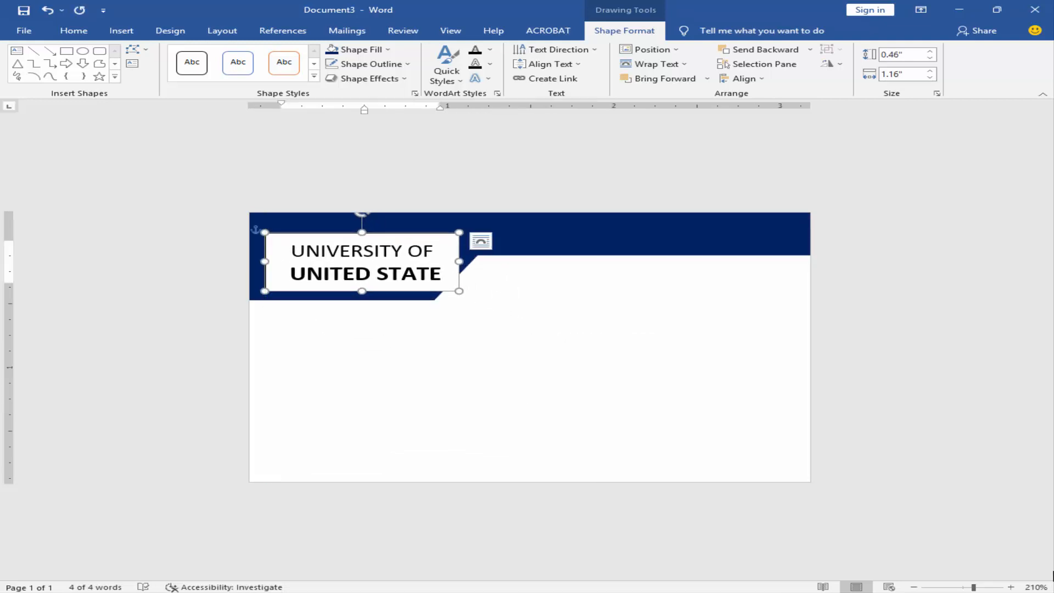
{"action": "left_click", "coordinate": [390, 50]}
{"action": "left_click", "coordinate": [365, 184]}
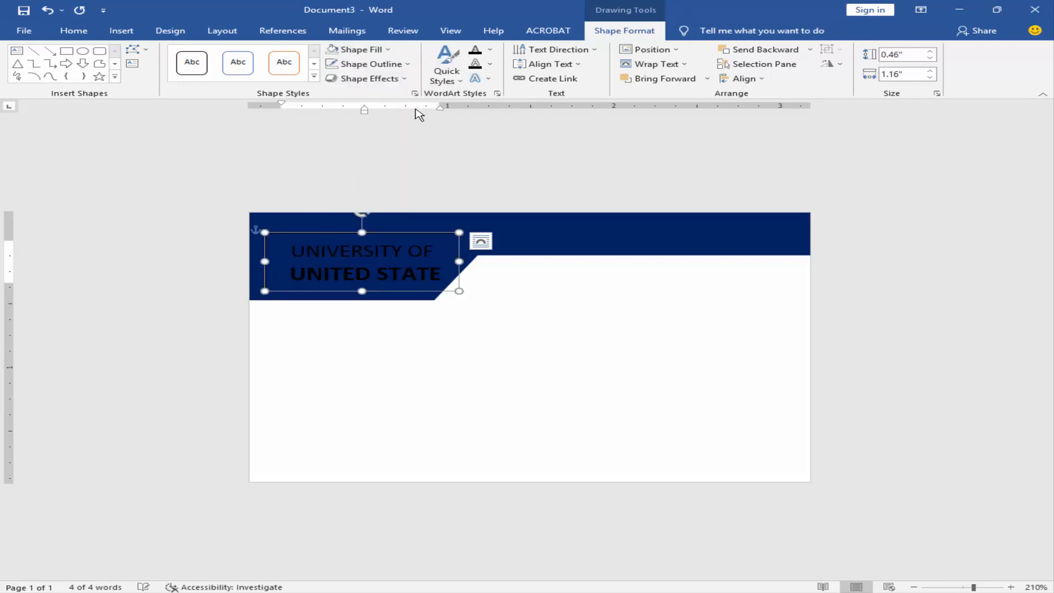
{"action": "left_click", "coordinate": [406, 63]}
{"action": "left_click", "coordinate": [388, 201]}
- Change the font color of both heading lines to white
{"action": "left_click", "coordinate": [68, 32]}
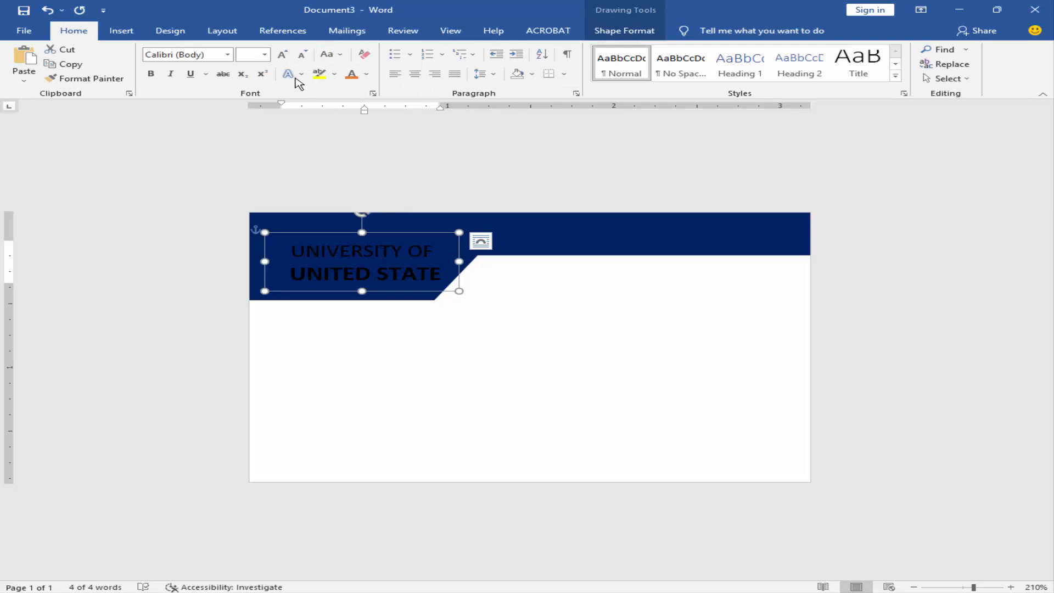
{"action": "left_click", "coordinate": [368, 76]}
{"action": "left_click", "coordinate": [354, 118]}
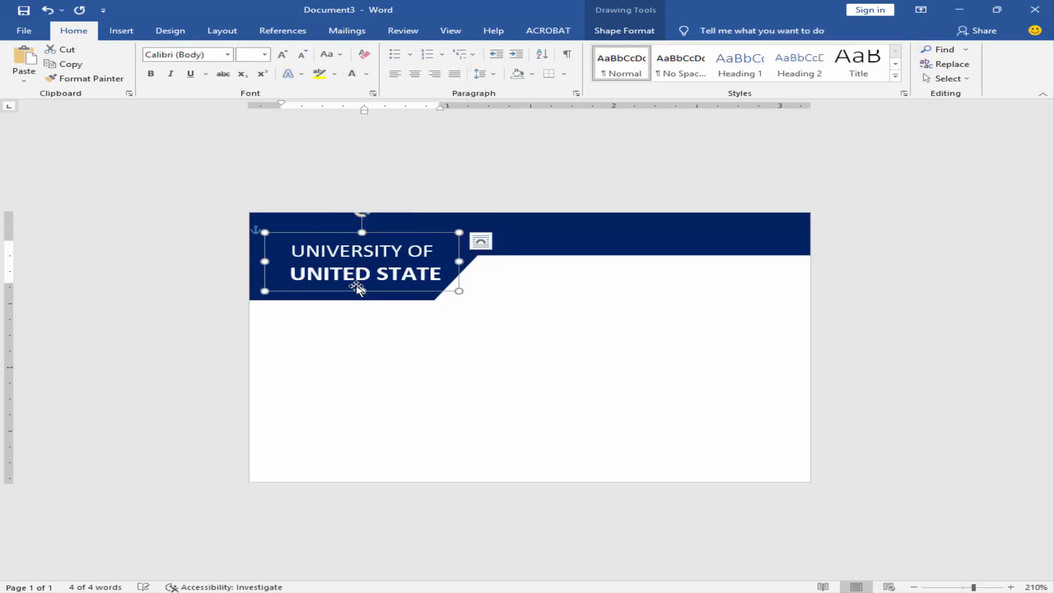
- Reduce the font size of the whole heading by one step and center both lines in the slightly narrowed text box
{"action": "left_click_drag", "start_coordinate": [461, 262], "coordinate": [453, 262]}
{"action": "key", "text": "ctrl+a"}
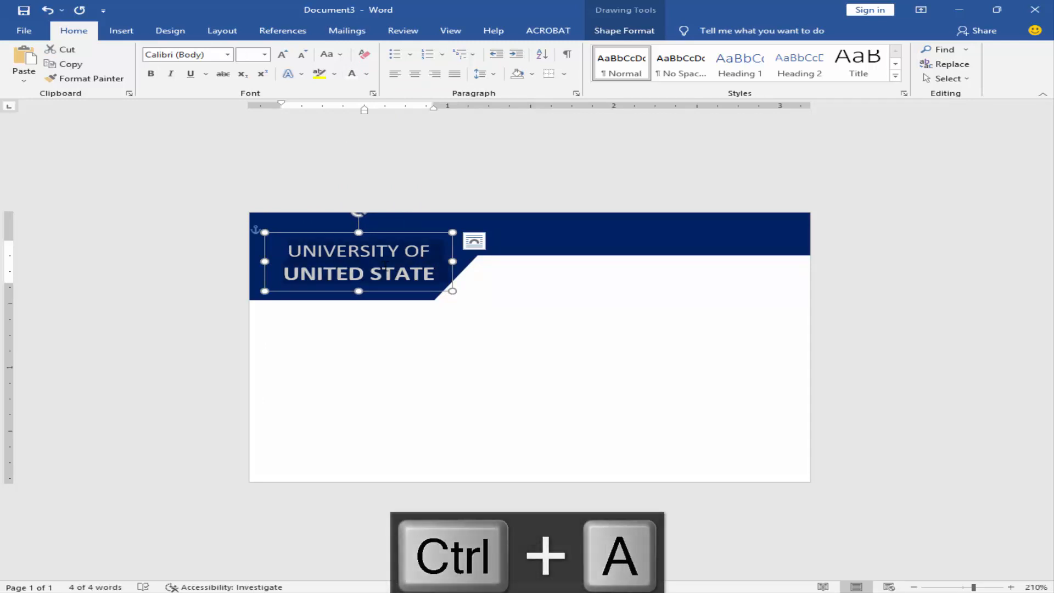
{"action": "key", "text": "ctrl+shift+comma"}
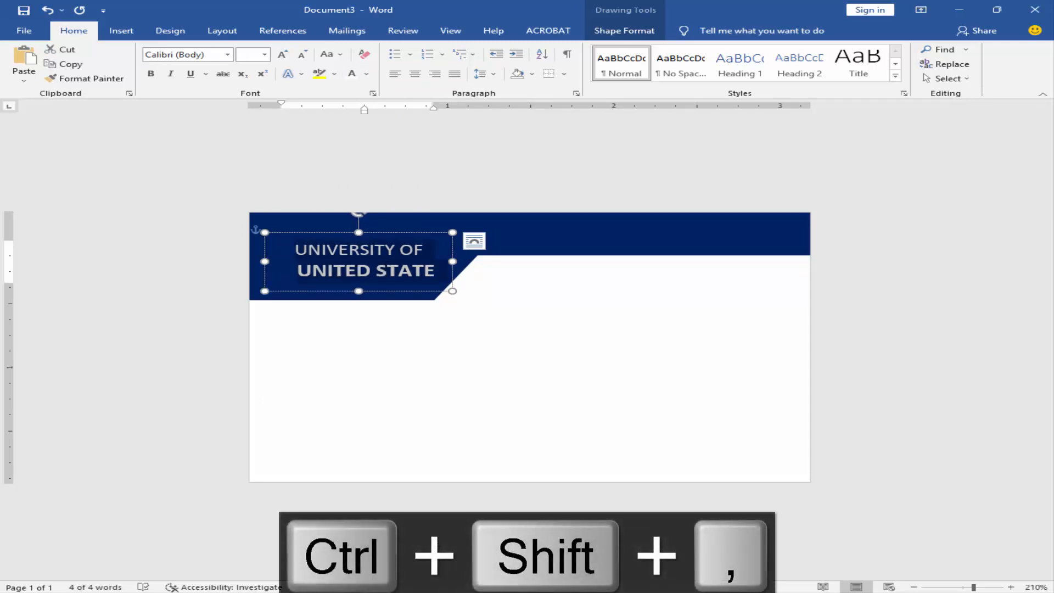
{"action": "left_click", "coordinate": [386, 270]}
{"action": "key", "text": "ctrl+a"}
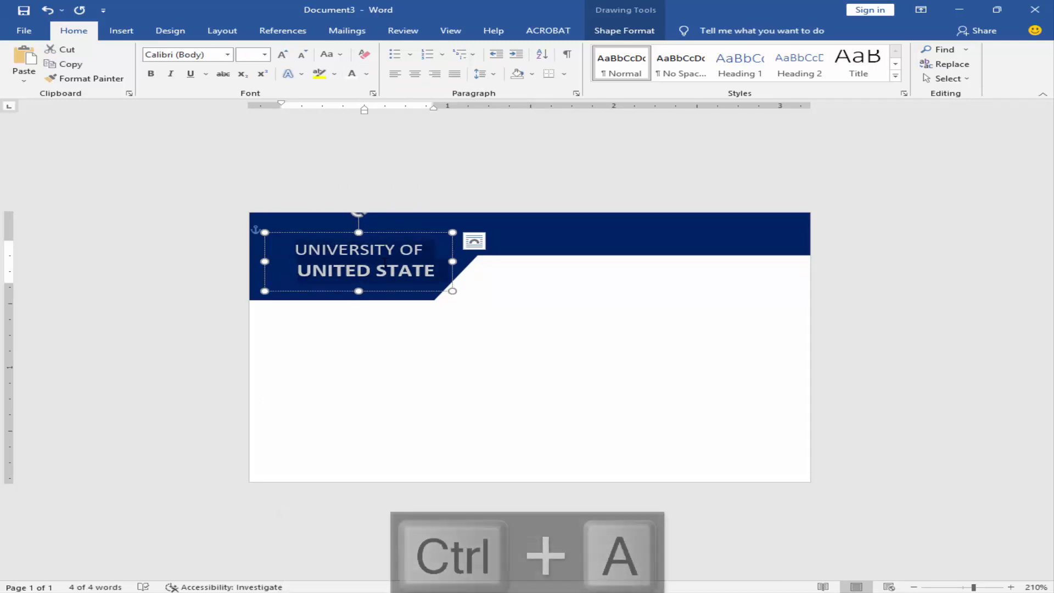
{"action": "left_click", "coordinate": [415, 73]}
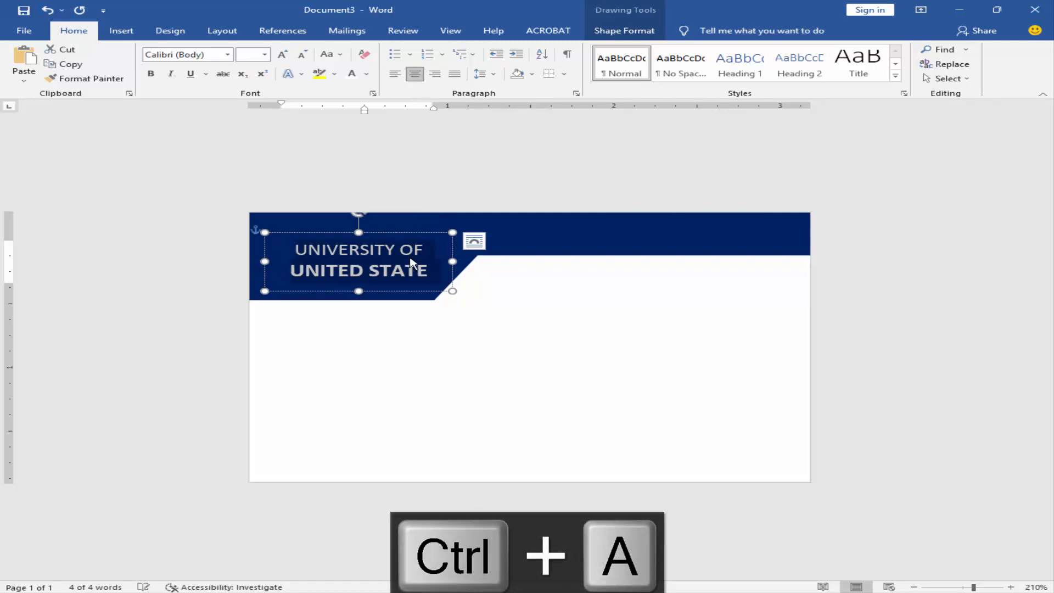
- Narrow the heading text box, shift it right within the banner, and reduce the heading's font size by another step
{"action": "left_click_drag", "start_coordinate": [453, 261], "coordinate": [441, 261]}
{"action": "left_click_drag", "start_coordinate": [397, 231], "coordinate": [430, 235]}
{"action": "left_click", "coordinate": [422, 257]}
{"action": "key", "text": "ctrl+a"}
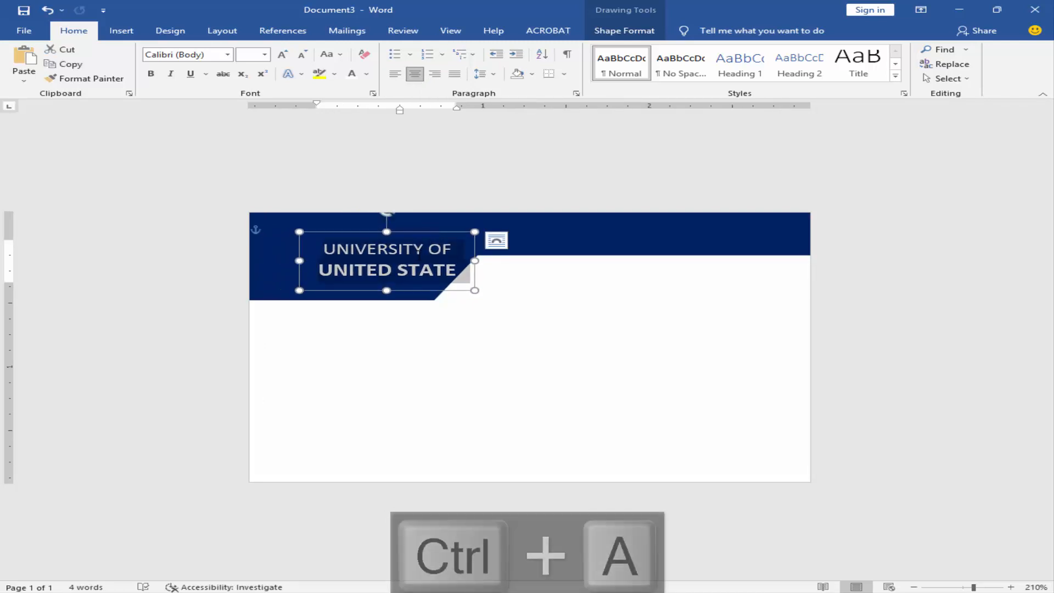
{"action": "key", "text": "ctrl+shift+comma"}
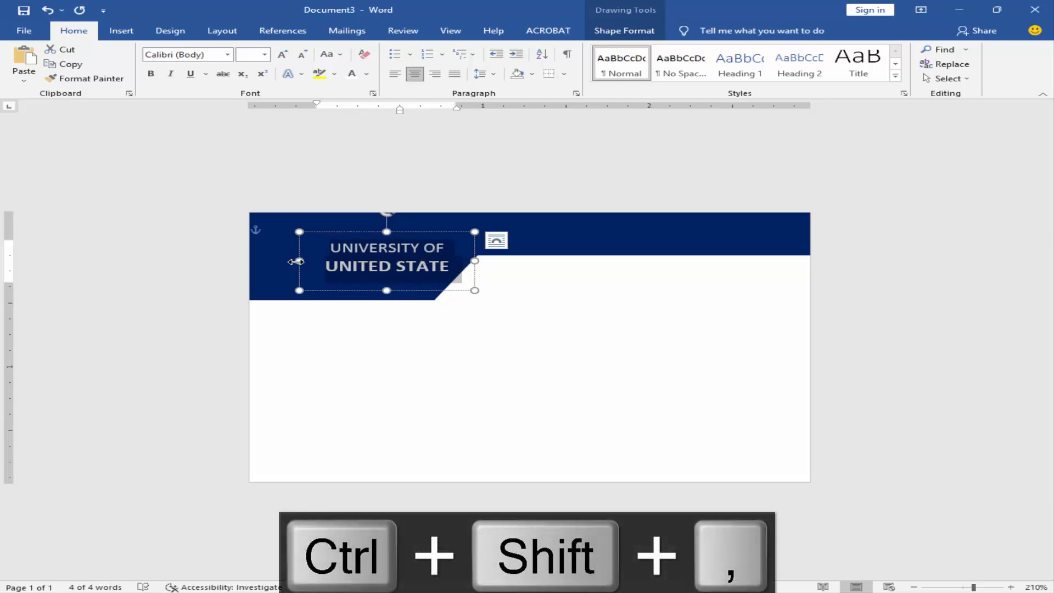
- Trim the text box closely around the heading and move it to the lower left part of the banner
{"action": "left_click_drag", "start_coordinate": [297, 262], "coordinate": [311, 264]}
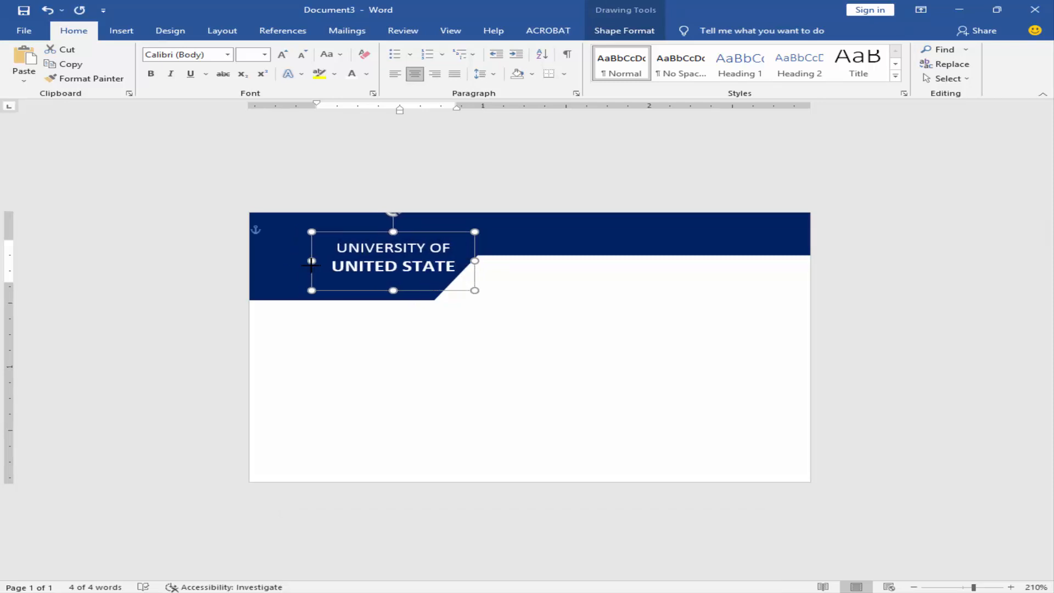
{"action": "left_click_drag", "start_coordinate": [393, 291], "coordinate": [400, 273]}
{"action": "left_click_drag", "start_coordinate": [414, 233], "coordinate": [365, 250]}
{"action": "left_click", "coordinate": [392, 344]}
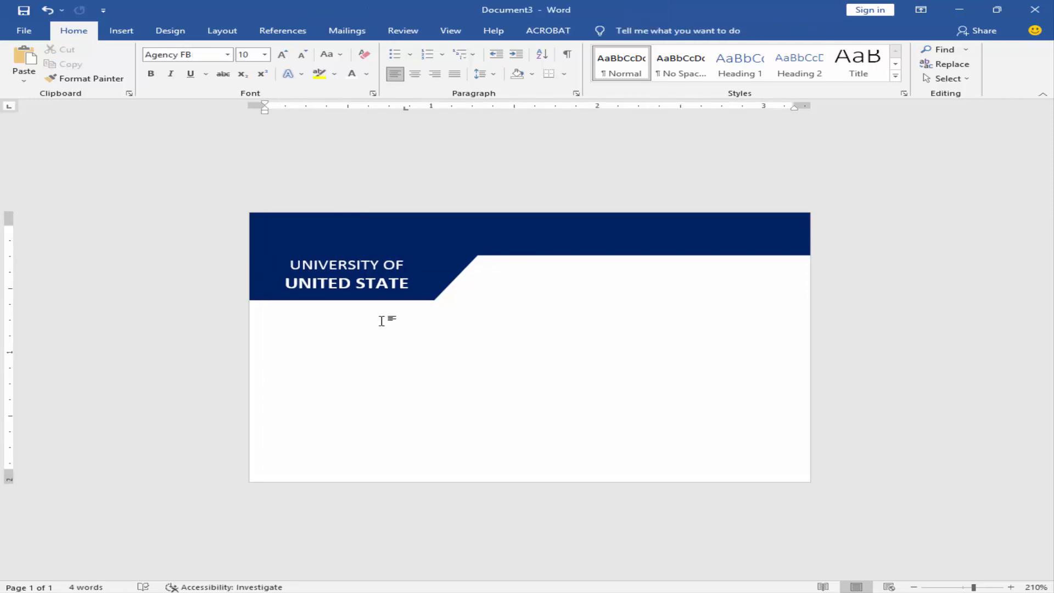
- Insert the black Z-shaped logo picture from the Desktop folder on this device
{"action": "left_click", "coordinate": [138, 34]}
{"action": "left_click", "coordinate": [162, 65]}
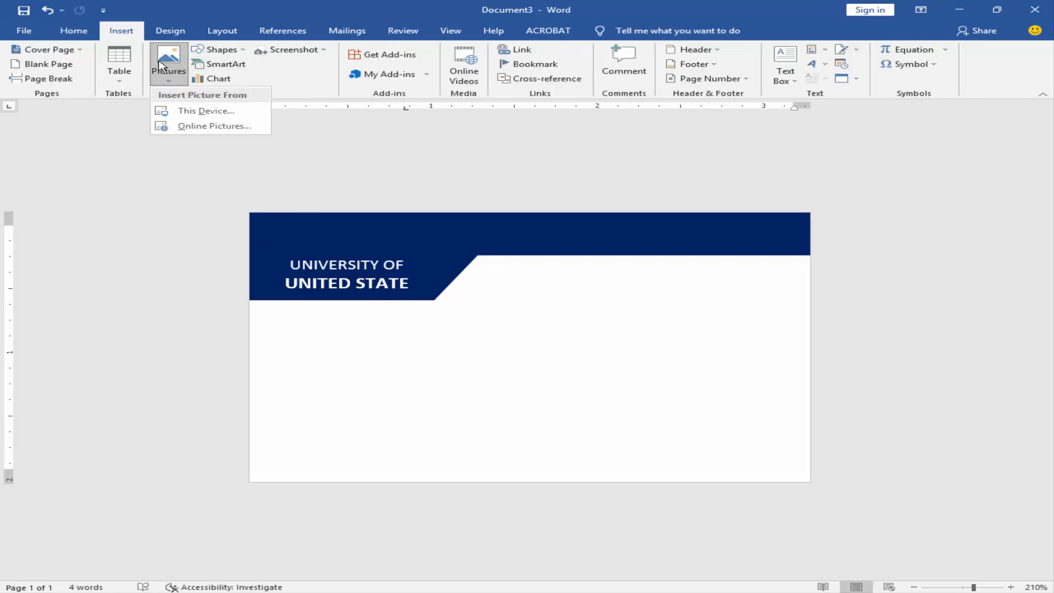
{"action": "left_click", "coordinate": [204, 111]}
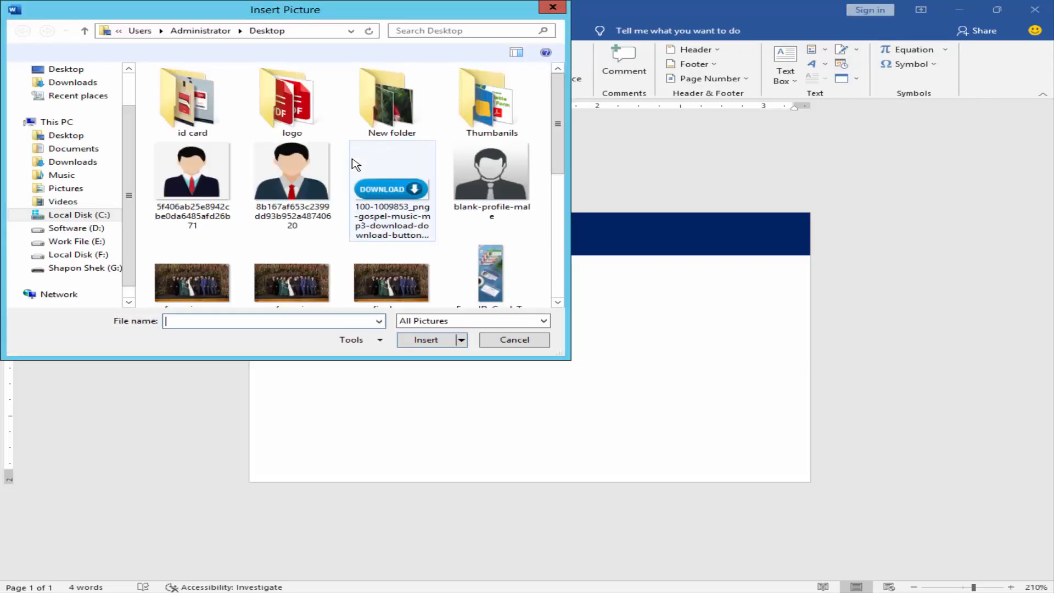
{"action": "left_click", "coordinate": [276, 184]}
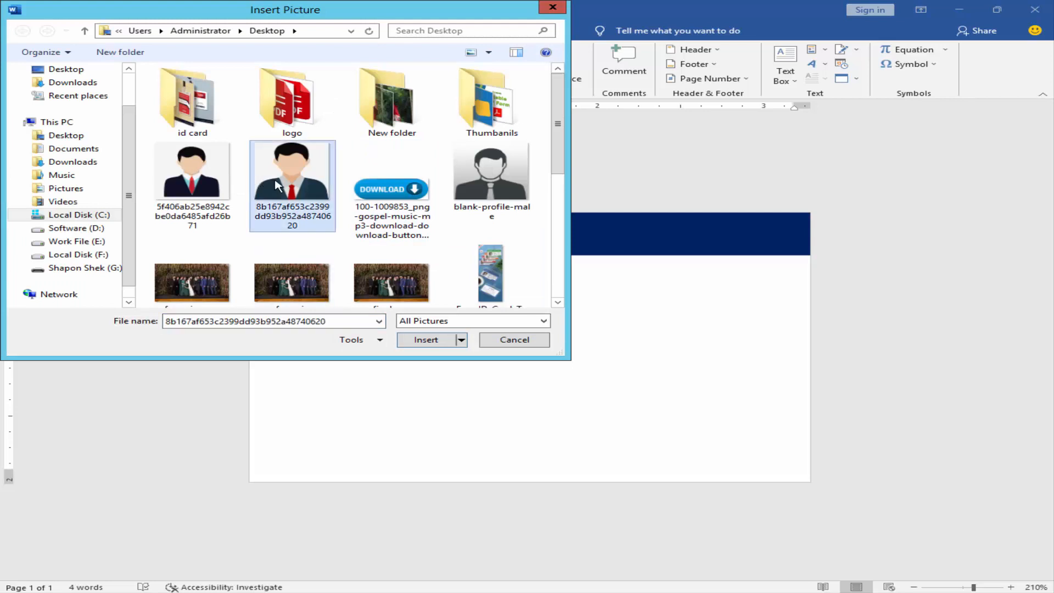
{"action": "scroll", "coordinate": [276, 189], "scroll_direction": "down", "scroll_amount": 2}
{"action": "double_click", "coordinate": [204, 259]}
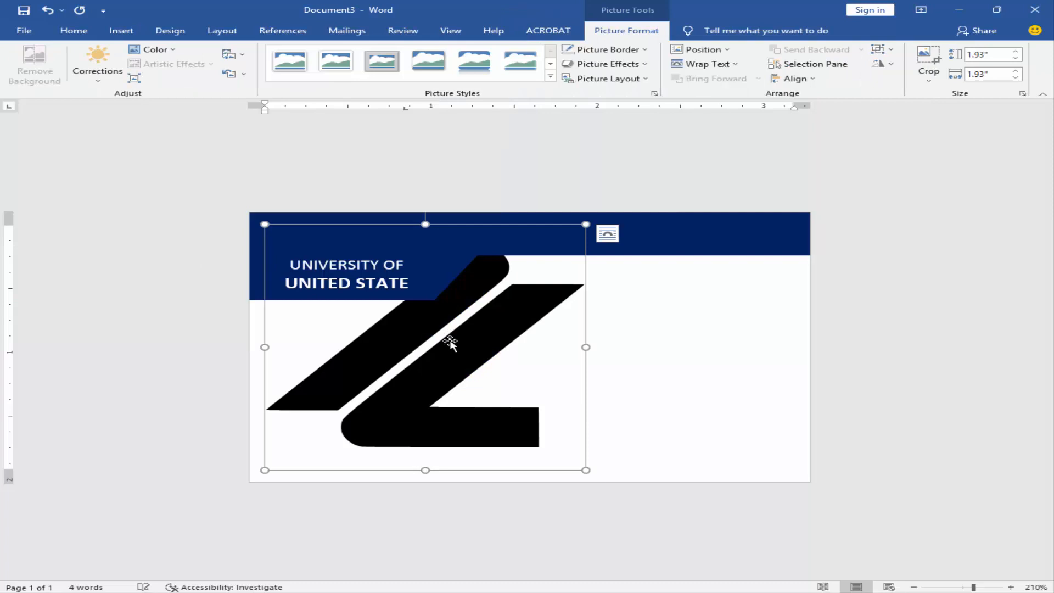
- Convert the logo picture into editable shapes, then cut the shapes from their drawing canvas and paste them onto the page
{"action": "right_click", "coordinate": [454, 340]}
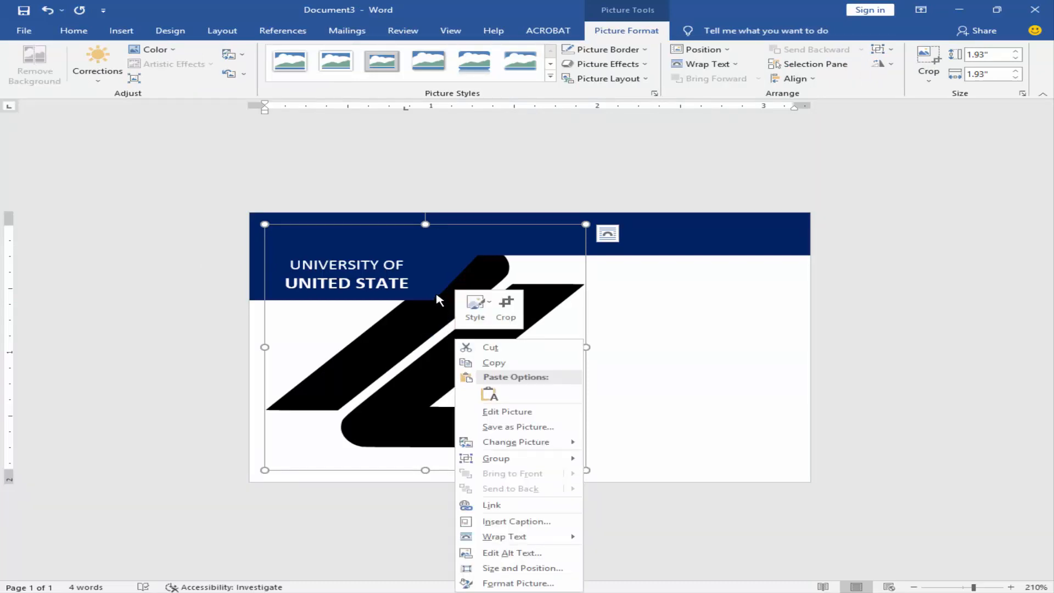
{"action": "left_click", "coordinate": [558, 411]}
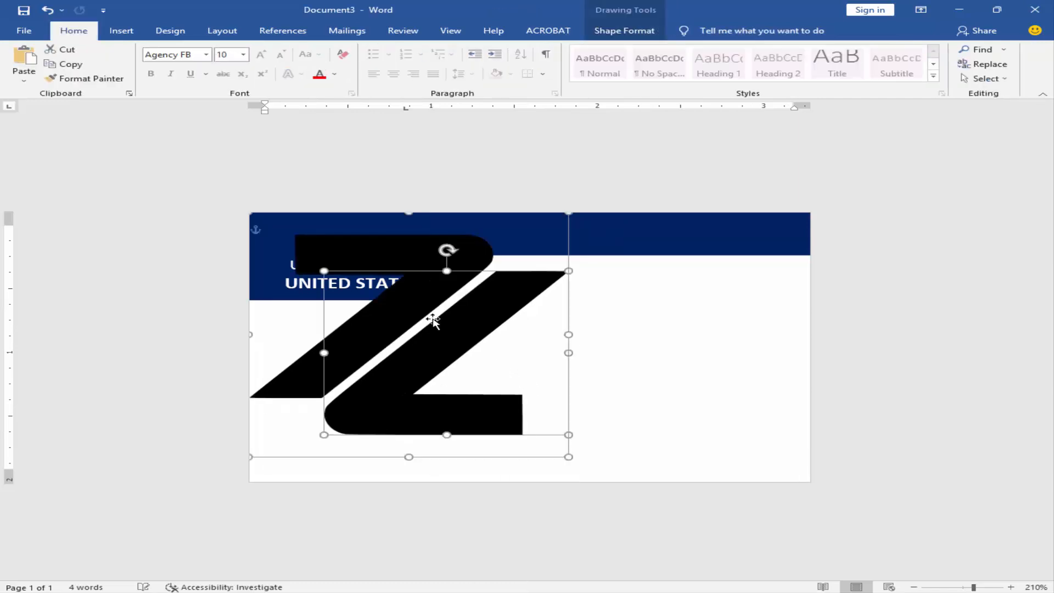
{"action": "key", "text": "ctrl+x"}
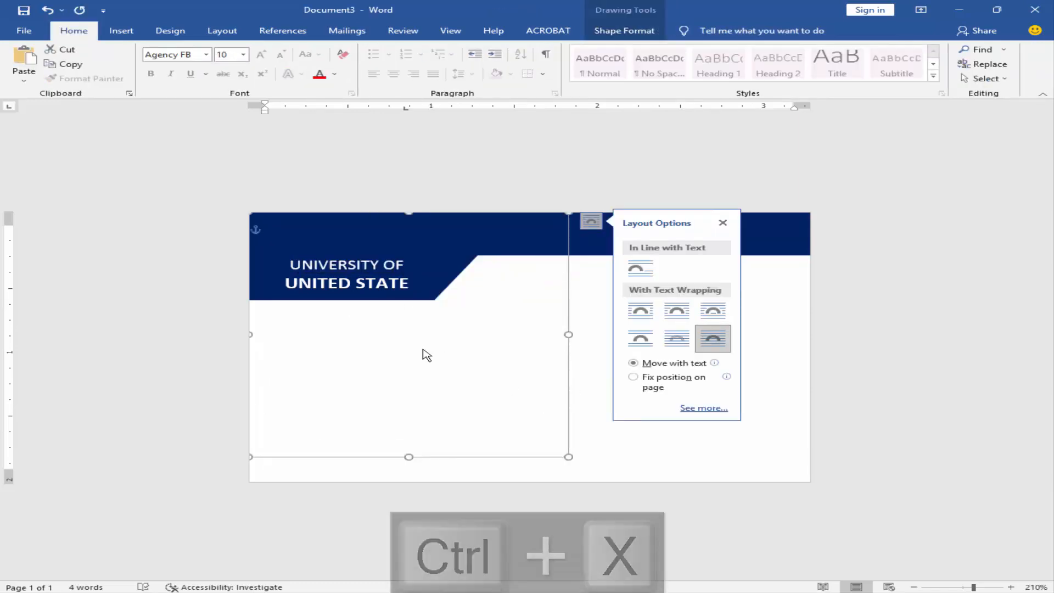
{"action": "key", "text": "ctrl+v"}
- Group the two logo shapes and shrink the group to about 0.31" wide and 0.25" high, placed above the heading
{"action": "right_click", "coordinate": [513, 406]}
{"action": "mouse_move", "coordinate": [555, 269]}
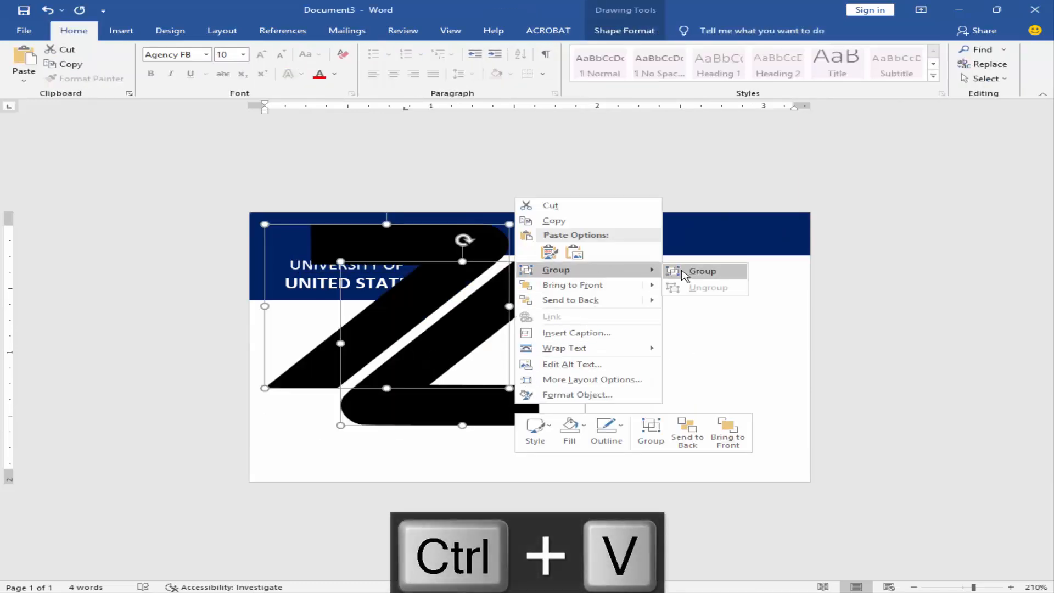
{"action": "left_click", "coordinate": [706, 271]}
{"action": "left_click_drag", "start_coordinate": [592, 430], "coordinate": [345, 239]}
{"action": "left_click", "coordinate": [440, 356]}
- Lower the heading text box slightly within the banner and nudge the logo so it sits centered just above the heading
{"action": "scroll", "coordinate": [442, 357], "scroll_direction": "up", "scroll_amount": 9}
{"action": "left_click", "coordinate": [297, 256]}
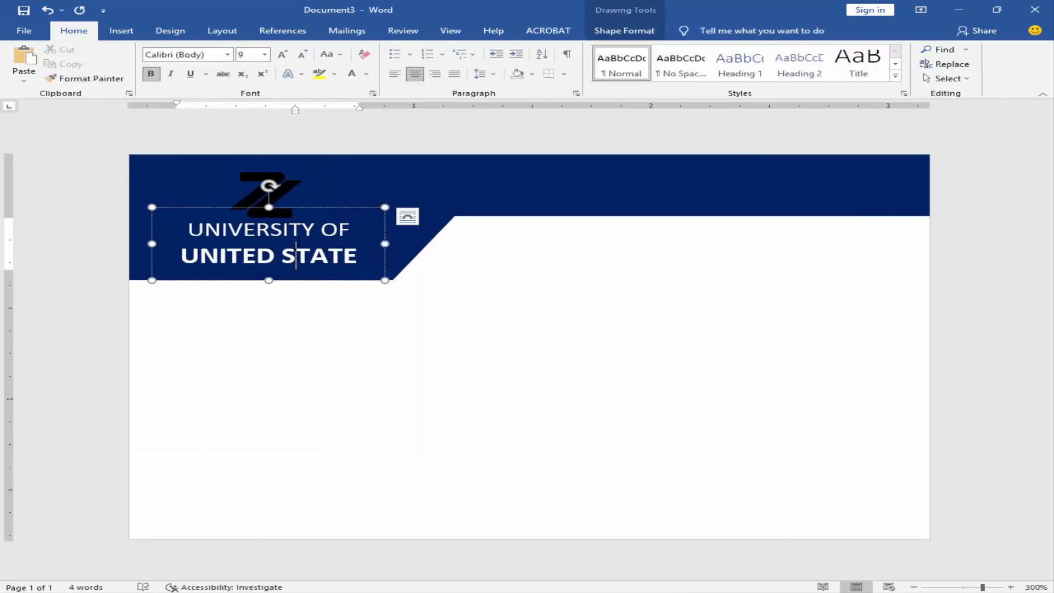
{"action": "left_click_drag", "start_coordinate": [306, 209], "coordinate": [308, 216]}
{"action": "left_click_drag", "start_coordinate": [270, 287], "coordinate": [271, 279]}
{"action": "left_click", "coordinate": [280, 193]}
{"action": "left_click_drag", "start_coordinate": [280, 193], "coordinate": [279, 195]}
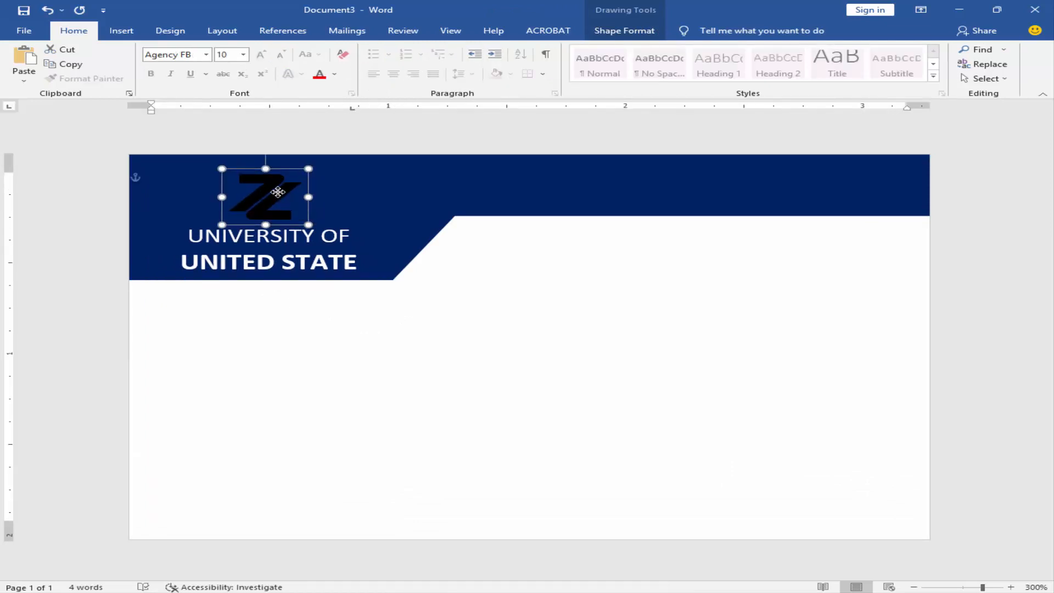
- Fill the logo shapes with white and deselect the logo
{"action": "left_click", "coordinate": [604, 34]}
{"action": "left_click", "coordinate": [357, 49]}
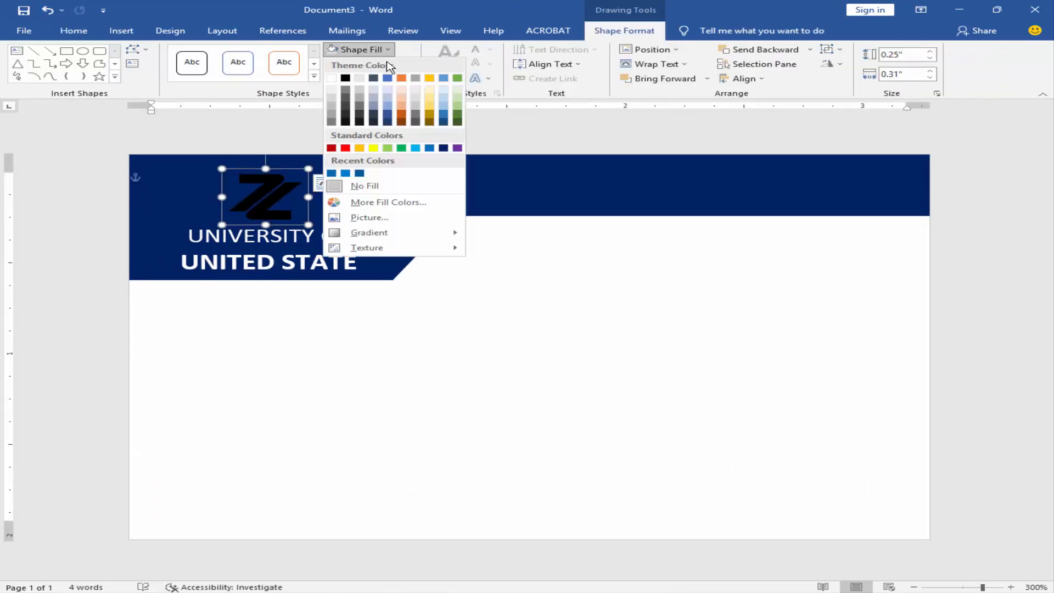
{"action": "left_click", "coordinate": [334, 84]}
{"action": "left_click", "coordinate": [449, 306]}
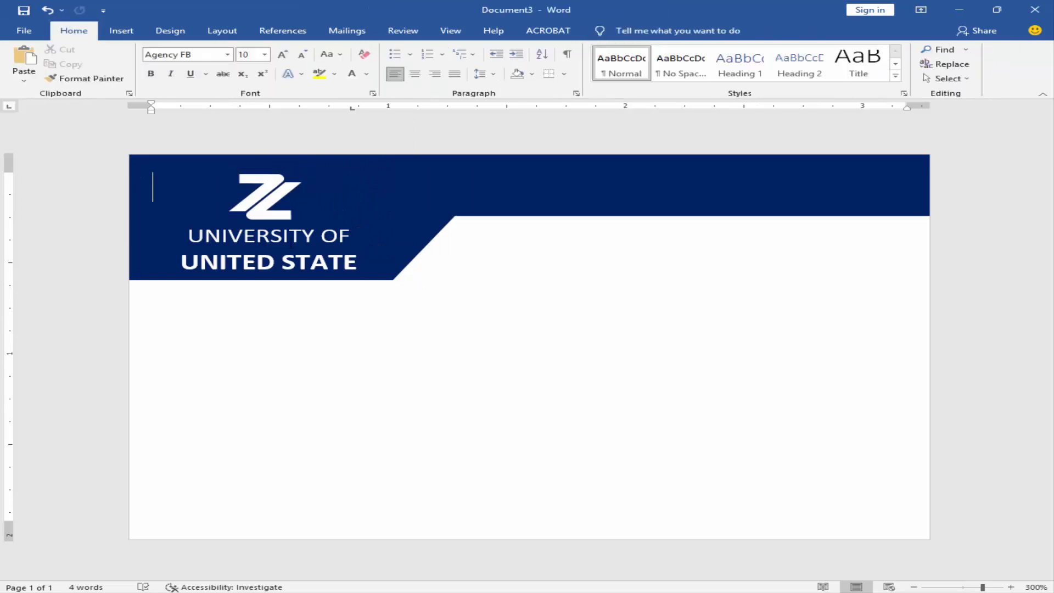
- Duplicate the university heading text box onto the right part of the banner and turn it into a one-line "INDENTIFICATION CARD" title about 1.4" wide
{"action": "left_click", "coordinate": [382, 217]}
{"action": "left_click_drag", "start_coordinate": [452, 184], "coordinate": [575, 148]}
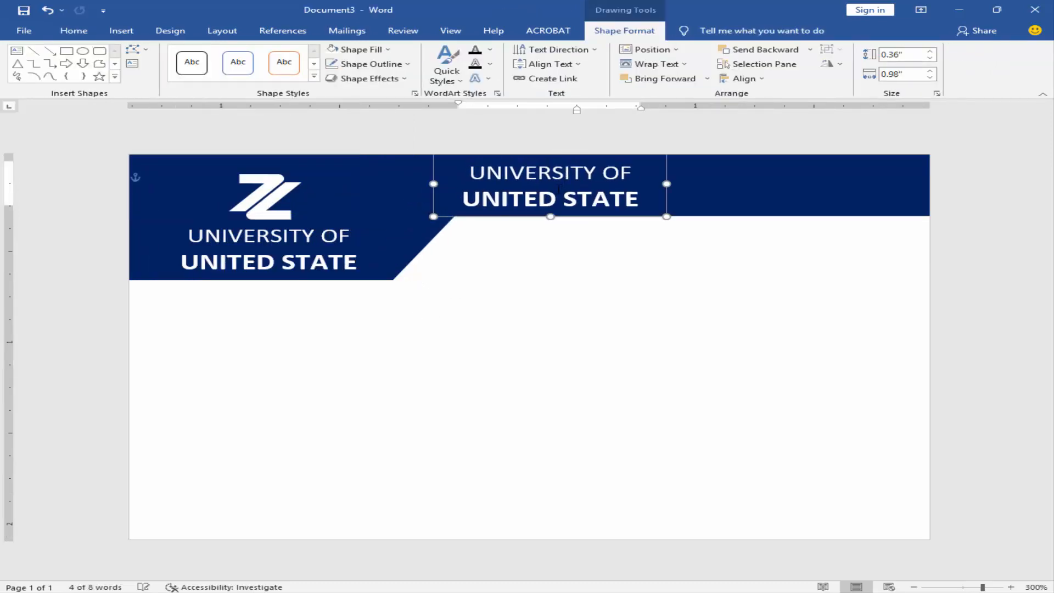
{"action": "key", "text": "ctrl+a"}
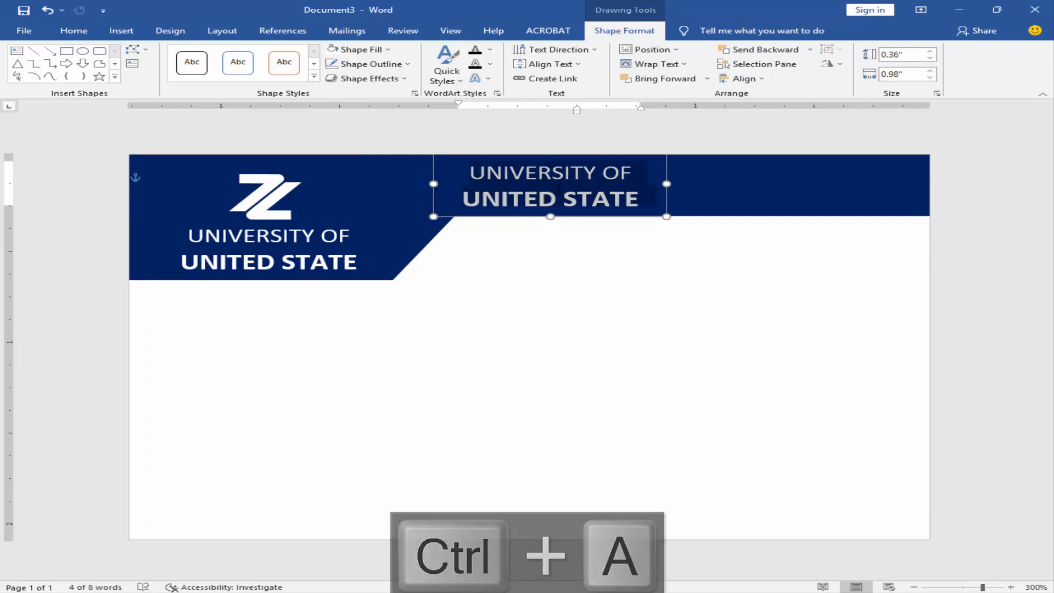
{"action": "type", "text": "INDE"}
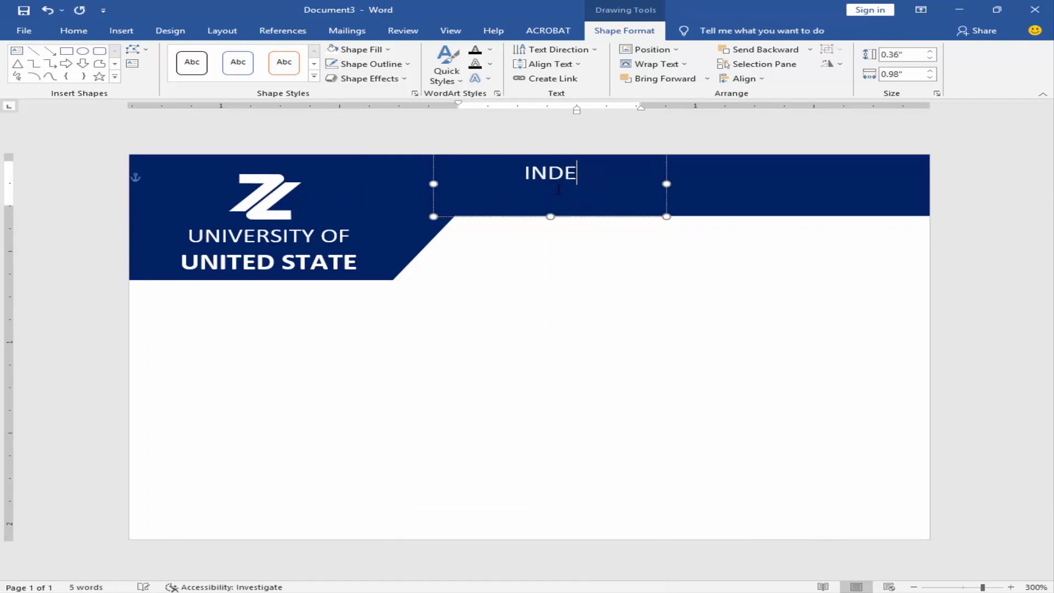
{"action": "type", "text": "NTIFICATION CA"}
{"action": "key", "text": "BackSpace"}
{"action": "key", "text": "BackSpace"}
{"action": "key", "text": "BackSpace"}
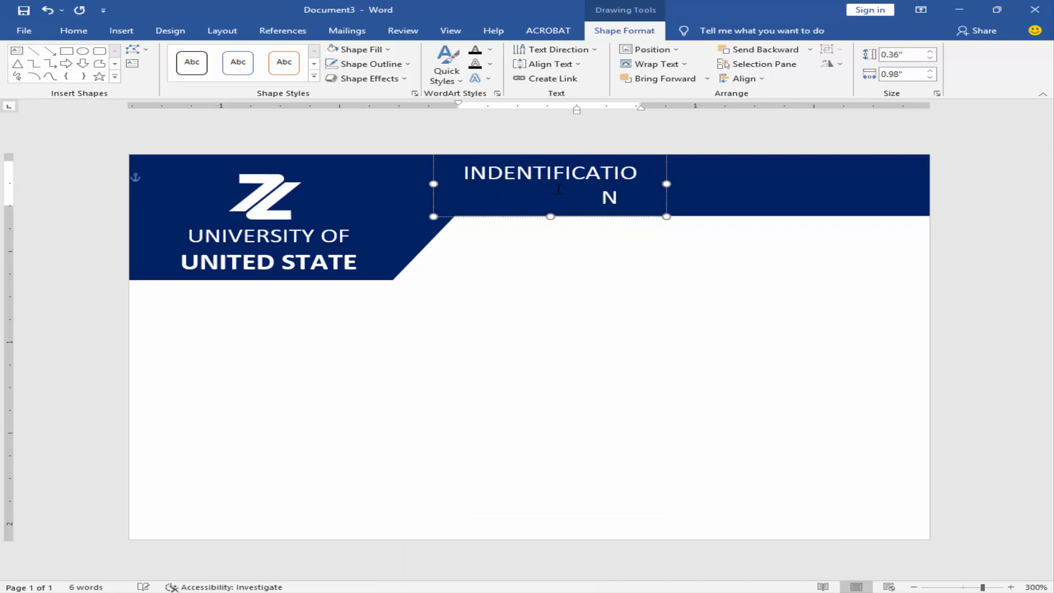
{"action": "left_click_drag", "start_coordinate": [667, 186], "coordinate": [767, 186]}
{"action": "left_click_drag", "start_coordinate": [600, 216], "coordinate": [605, 199]}
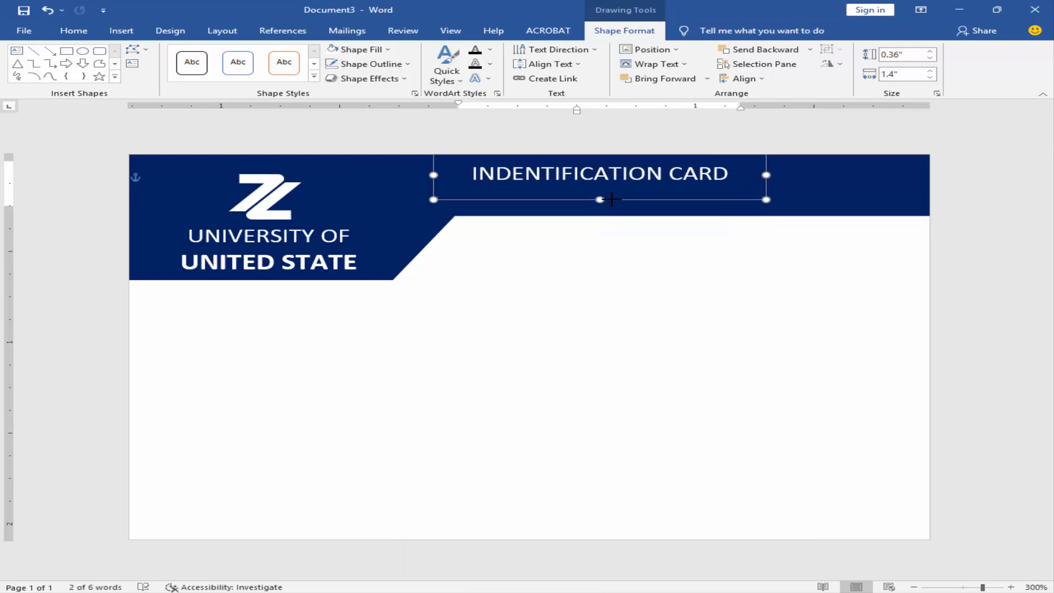
- Enlarge the card title to 10 pt bold, widen its box to about 1.6", and place it centered in the banner's narrow right part
{"action": "left_click_drag", "start_coordinate": [722, 201], "coordinate": [798, 204]}
{"action": "triple_click", "coordinate": [740, 181]}
{"action": "key", "text": "ctrl+shift+period"}
{"action": "key", "text": "ctrl+shift+period"}
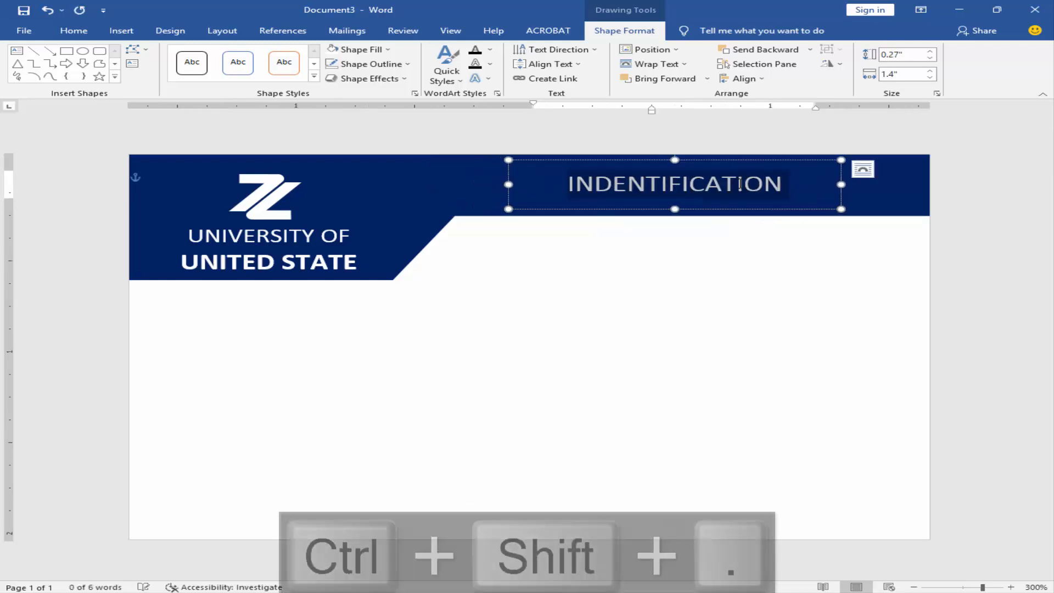
{"action": "key", "text": "ctrl+b"}
{"action": "left_click_drag", "start_coordinate": [842, 184], "coordinate": [889, 183]}
{"action": "left_click_drag", "start_coordinate": [803, 164], "coordinate": [782, 168]}
{"action": "left_click", "coordinate": [707, 235]}
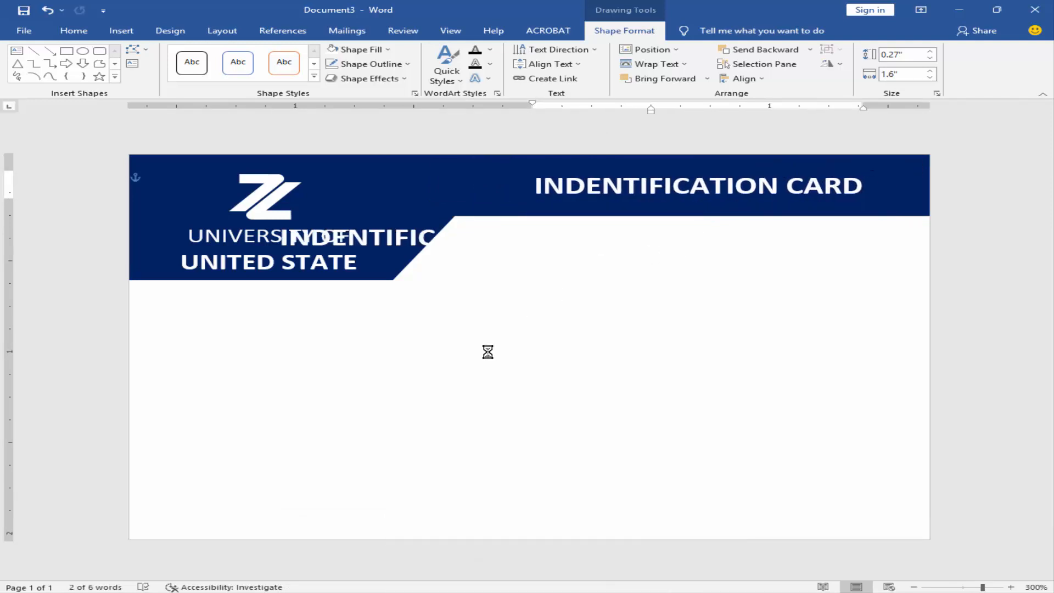
- Paste a copy of the title text box below the banner and color its text black
{"action": "key", "text": "ctrl+v"}
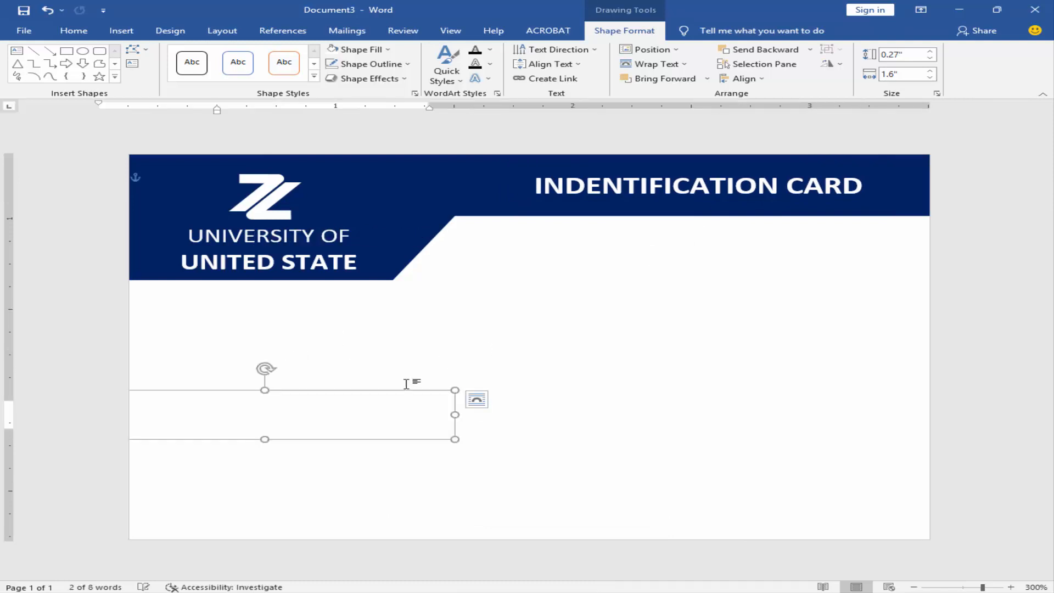
{"action": "left_click_drag", "start_coordinate": [345, 392], "coordinate": [426, 325]}
{"action": "key", "text": "ctrl+a"}
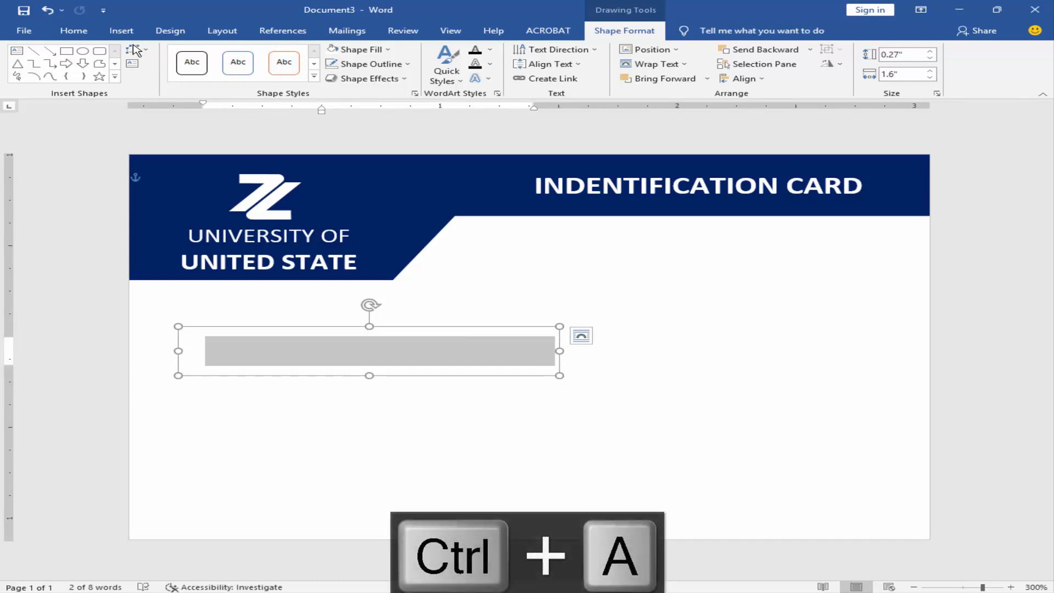
{"action": "left_click", "coordinate": [88, 33]}
{"action": "left_click", "coordinate": [367, 74]}
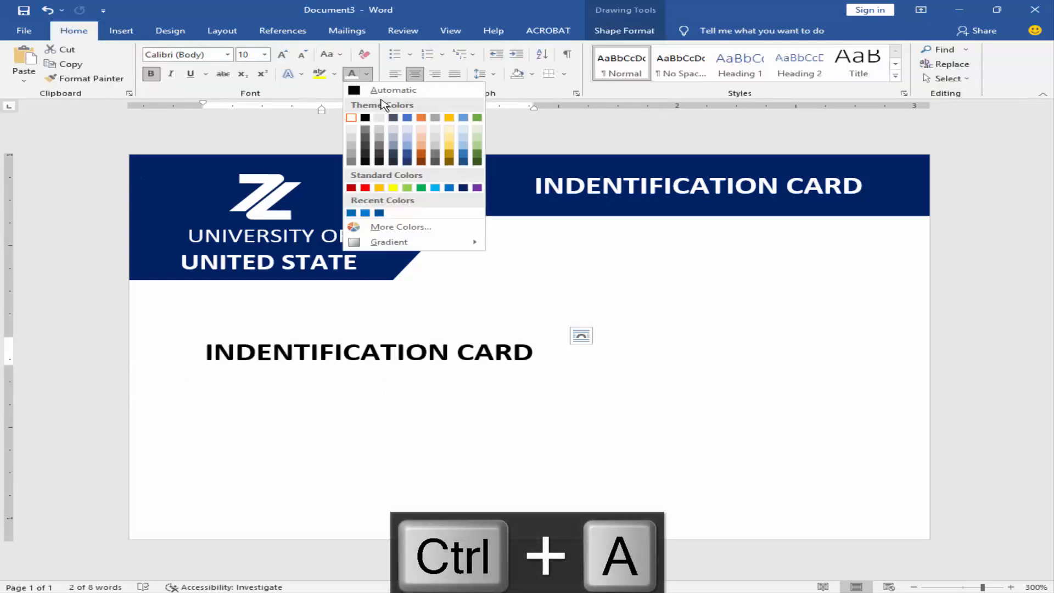
{"action": "left_click", "coordinate": [379, 113]}
- Replace the copied box's text with the Student ID through B. Group lines from the Student ID Notepad file and align it left
{"action": "key", "text": "alt+Tab"}
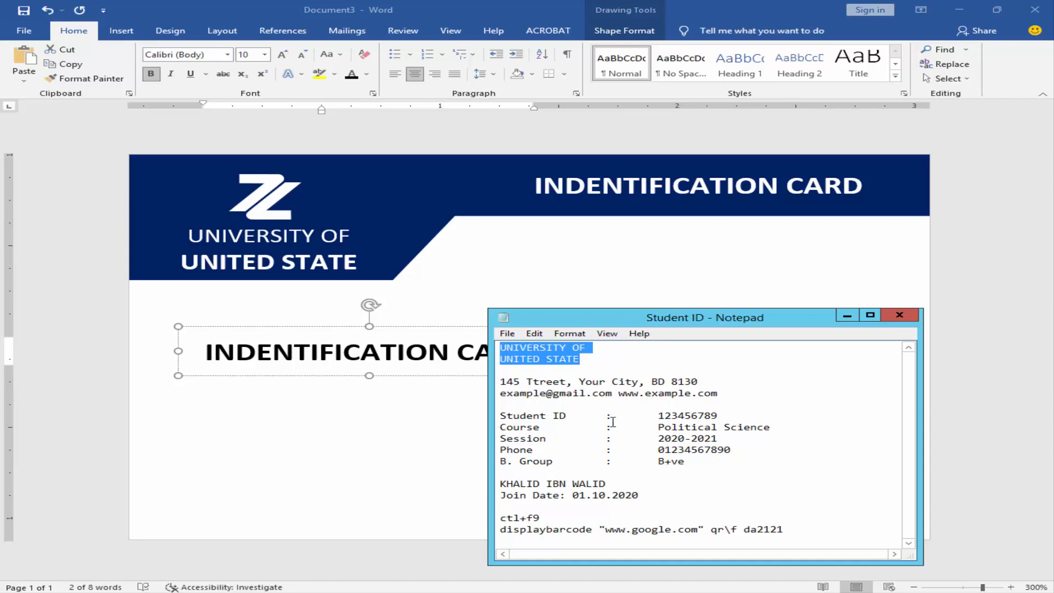
{"action": "left_click_drag", "start_coordinate": [695, 463], "coordinate": [503, 419]}
{"action": "key", "text": "ctrl+c"}
{"action": "key", "text": "alt+Tab"}
{"action": "key", "text": "ctrl+a"}
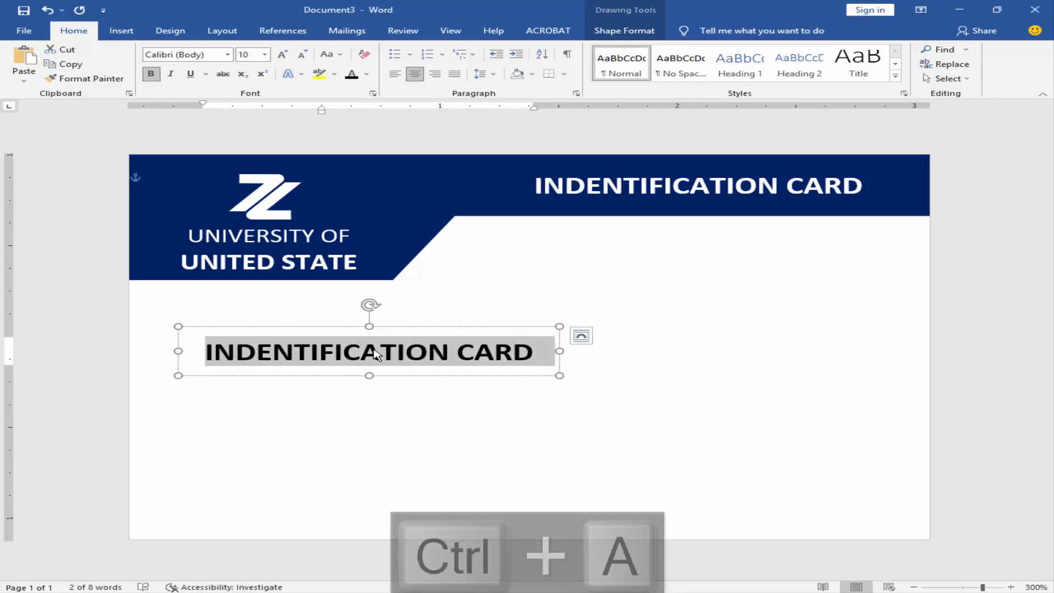
{"action": "key", "text": "ctrl+v"}
{"action": "key", "text": "ctrl+a"}
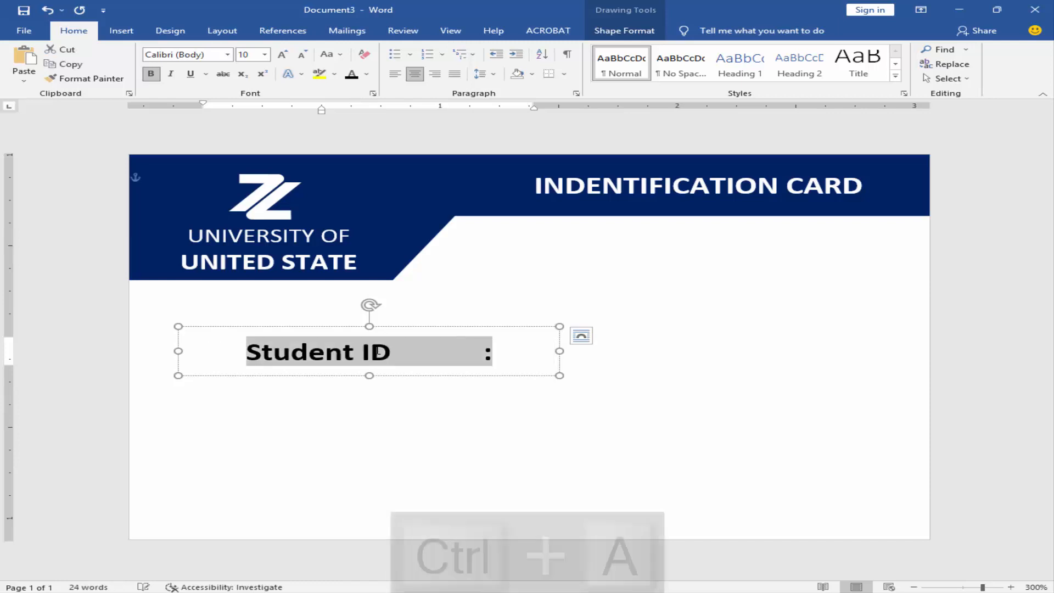
{"action": "left_click", "coordinate": [393, 74]}
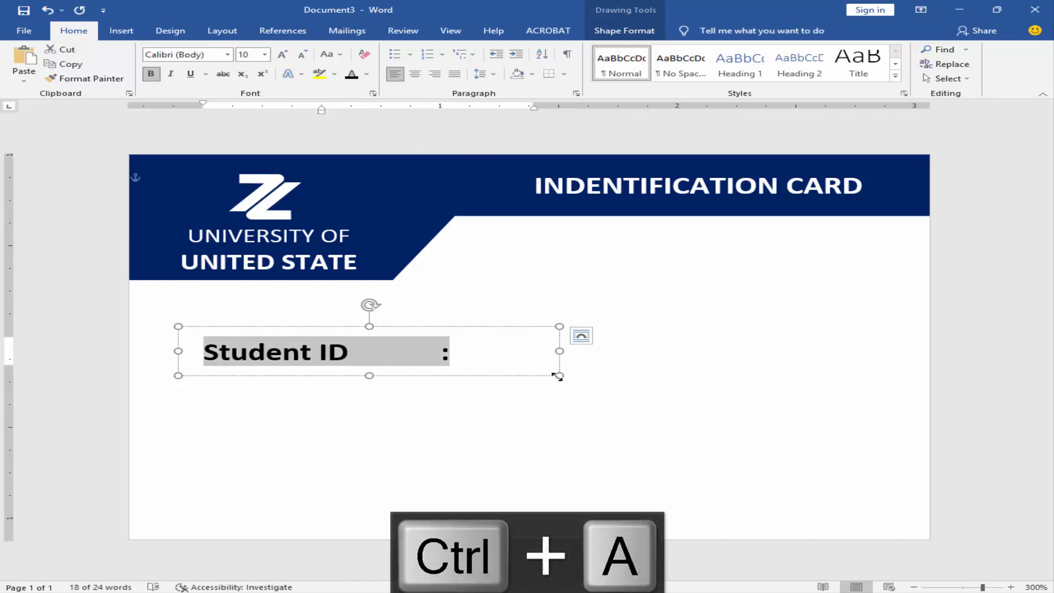
- Set the student details text to 7 pt and enlarge its text box to show more lines
{"action": "left_click_drag", "start_coordinate": [557, 377], "coordinate": [622, 424]}
{"action": "key", "text": "ctrl+a"}
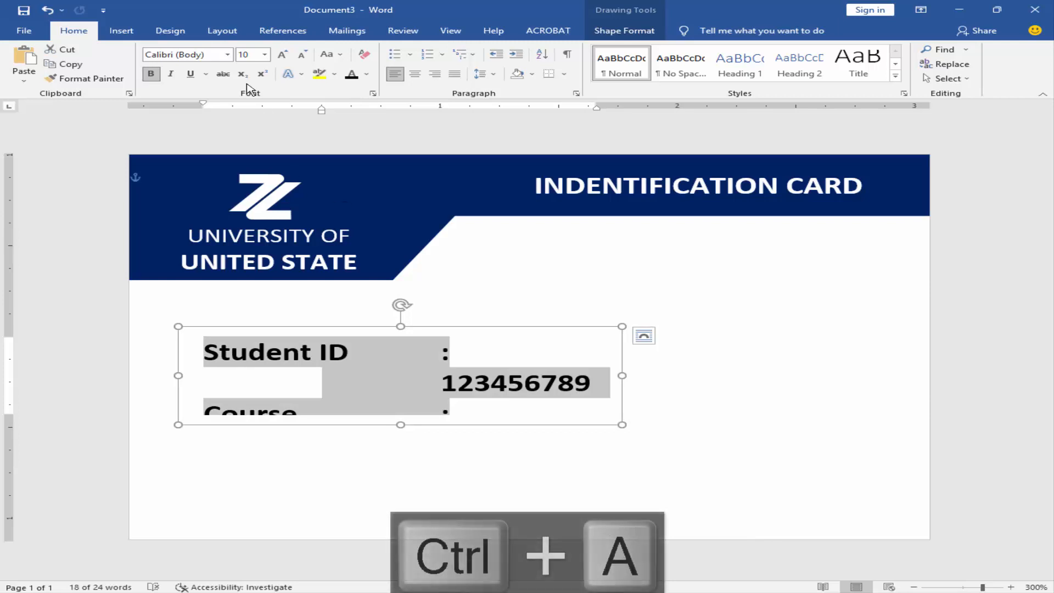
{"action": "left_click", "coordinate": [250, 55]}
{"action": "key", "text": "Return"}
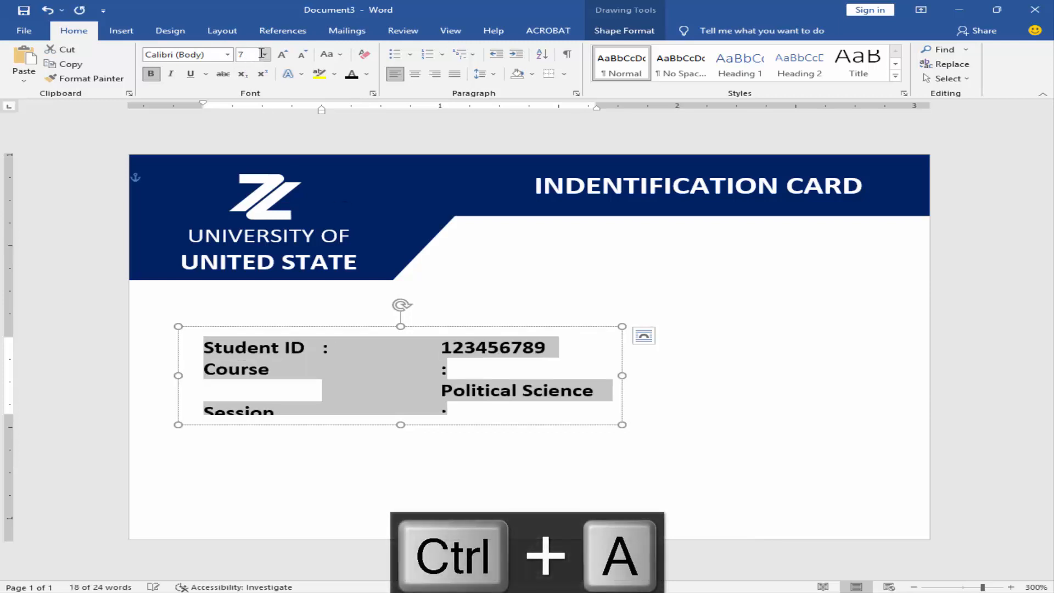
{"action": "left_click_drag", "start_coordinate": [622, 424], "coordinate": [659, 499]}
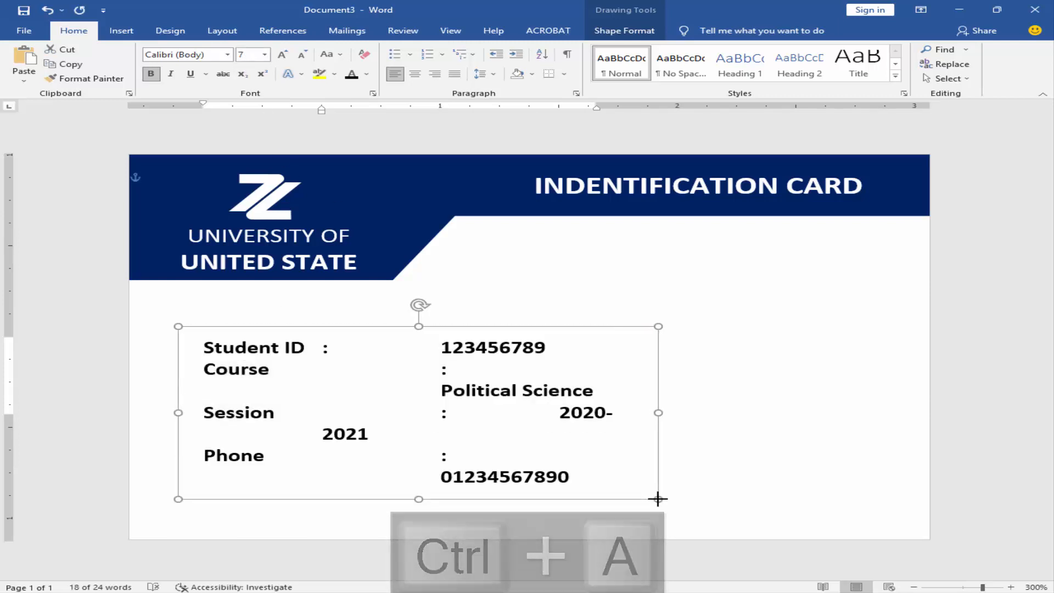
- Align the colons and values of all five detail lines using tab stops at about 0.63" and 0.75" and extra tabs where needed
{"action": "left_click", "coordinate": [454, 391]}
{"action": "key", "text": "ctrl+a"}
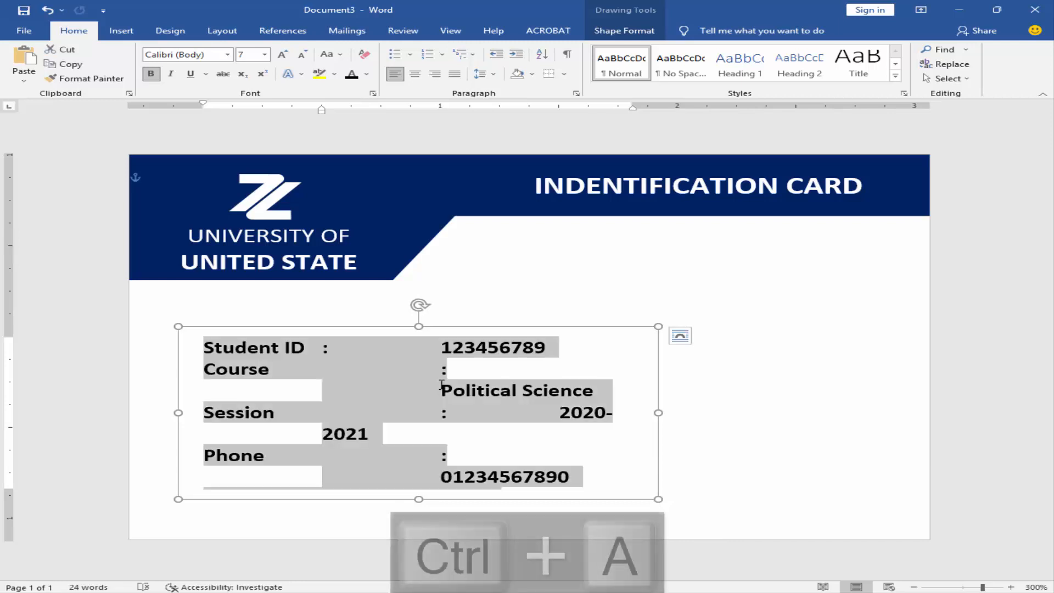
{"action": "left_click", "coordinate": [353, 108]}
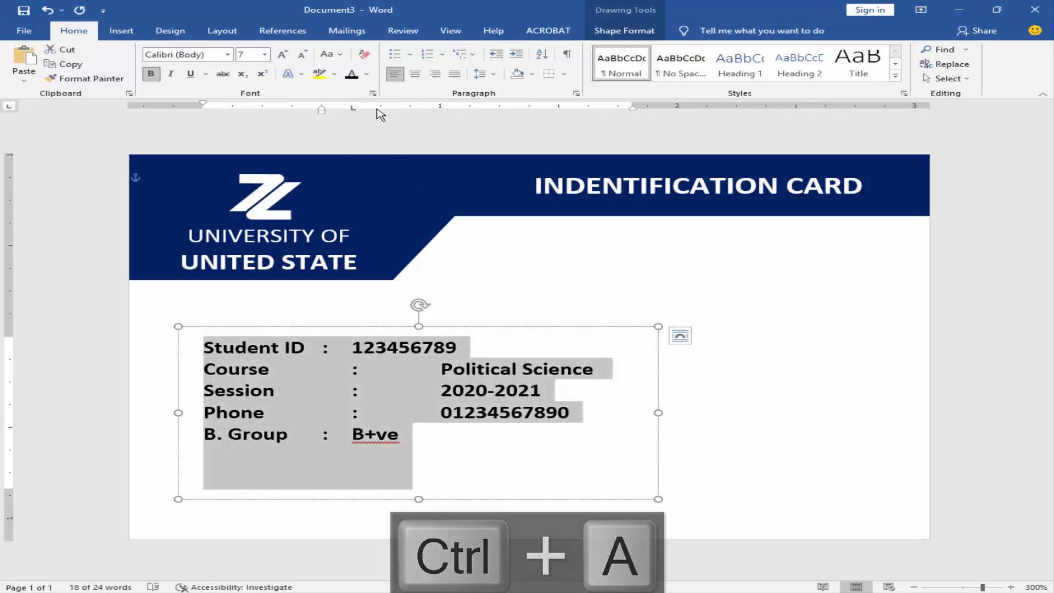
{"action": "left_click", "coordinate": [381, 108]}
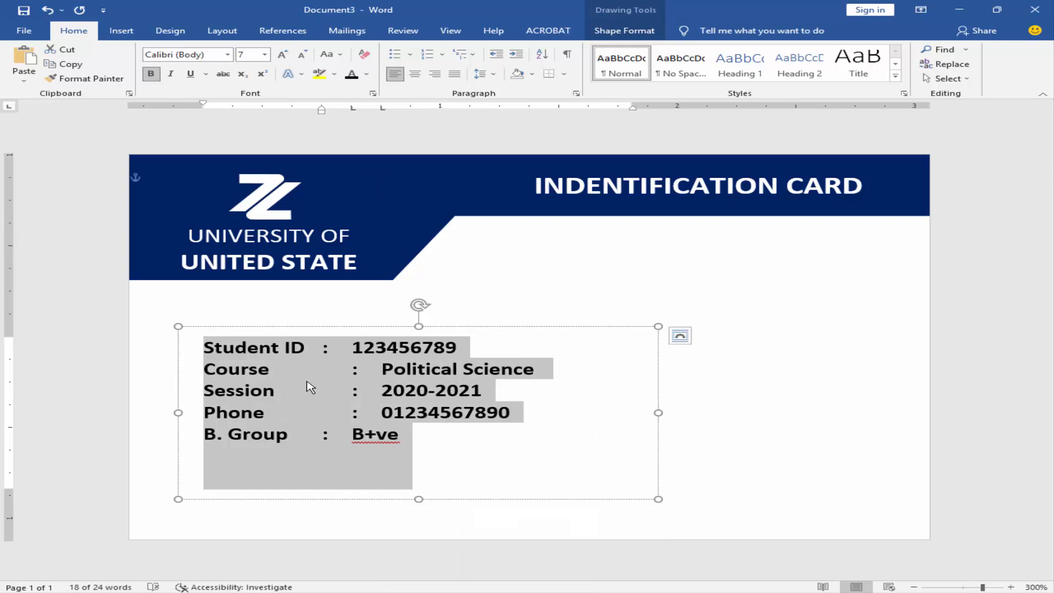
{"action": "left_click", "coordinate": [326, 355]}
{"action": "key", "text": "Tab"}
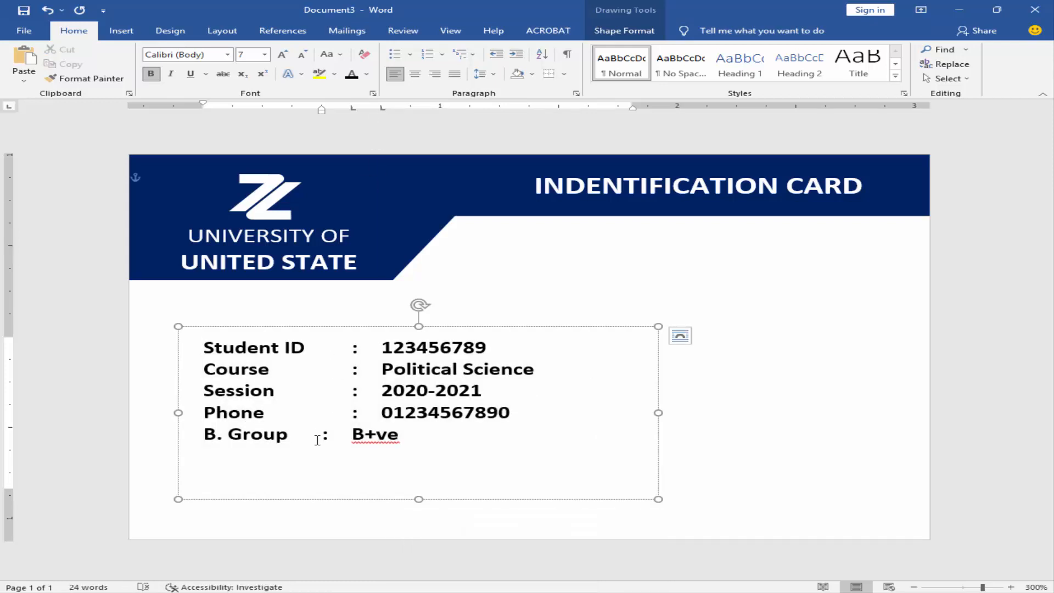
{"action": "left_click", "coordinate": [317, 440]}
{"action": "key", "text": "Tab"}
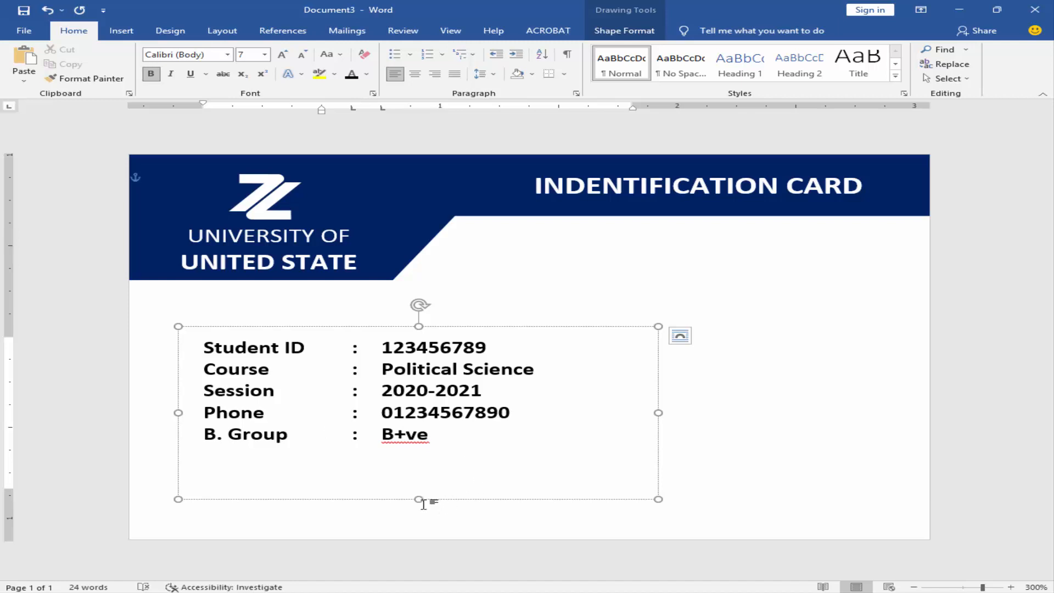
- Shrink the details text box around its lines and move it slightly up toward the card's left edge
{"action": "left_click_drag", "start_coordinate": [418, 500], "coordinate": [431, 466]}
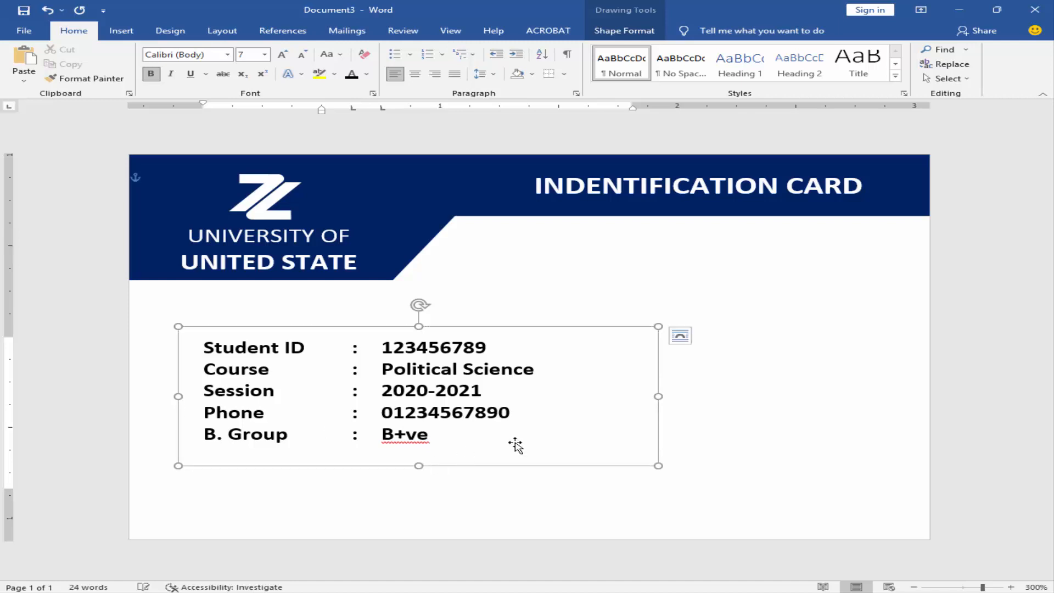
{"action": "left_click_drag", "start_coordinate": [655, 395], "coordinate": [560, 392]}
{"action": "left_click_drag", "start_coordinate": [459, 328], "coordinate": [426, 313]}
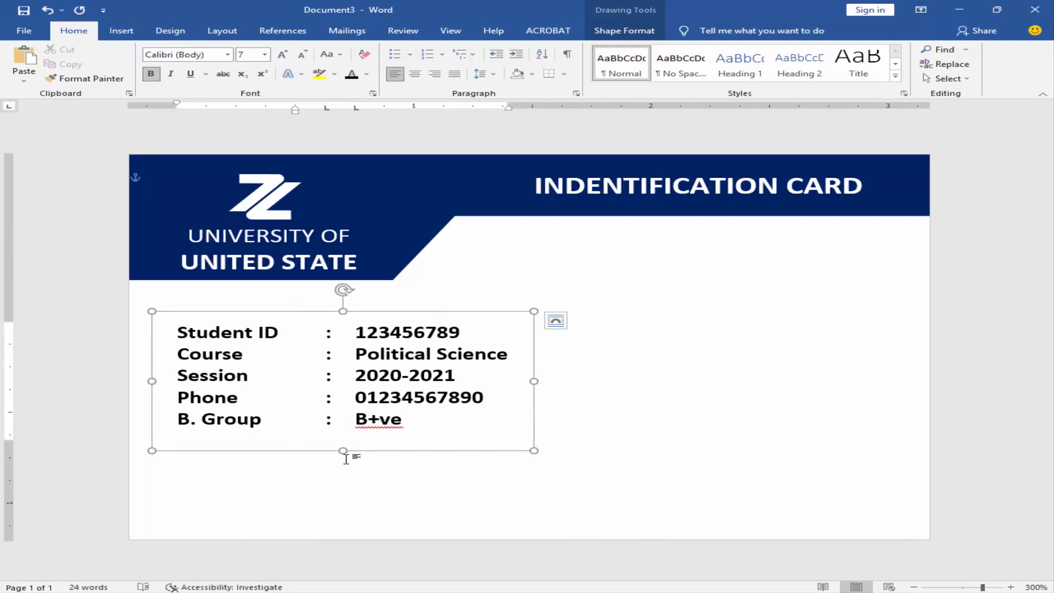
- Apply 1.5 line spacing to the student details and heighten the text box to fit all five lines
{"action": "left_click_drag", "start_coordinate": [341, 450], "coordinate": [343, 477]}
{"action": "key", "text": "ctrl+a"}
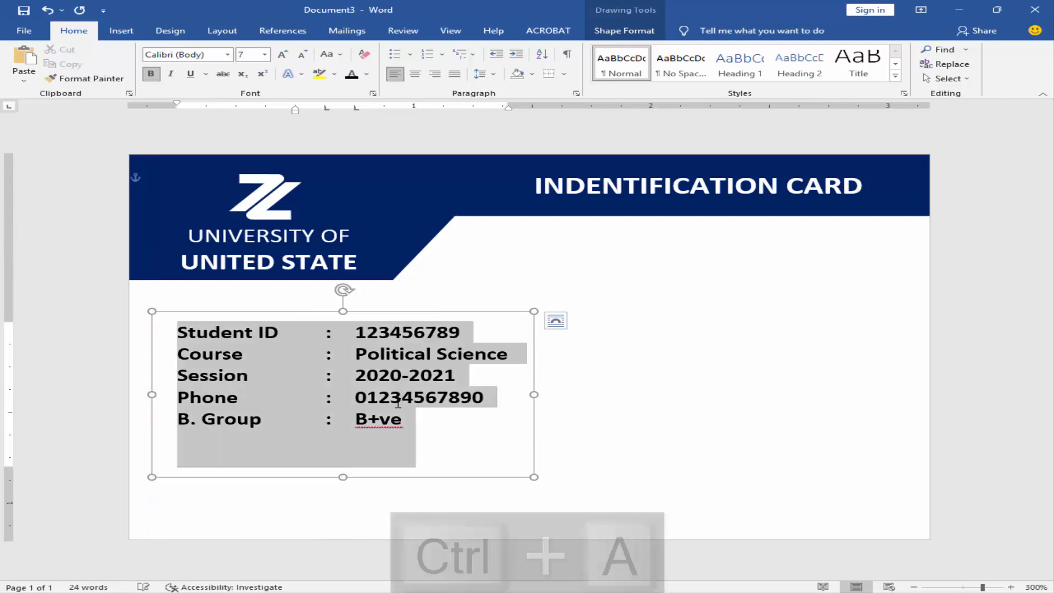
{"action": "key", "text": "ctrl+5"}
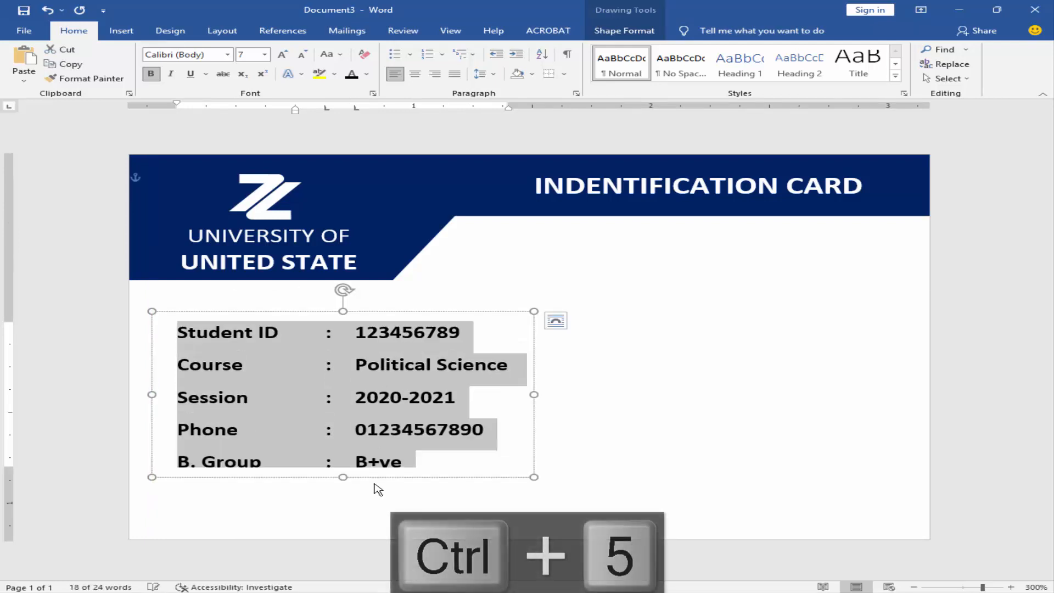
{"action": "left_click_drag", "start_coordinate": [344, 478], "coordinate": [346, 490]}
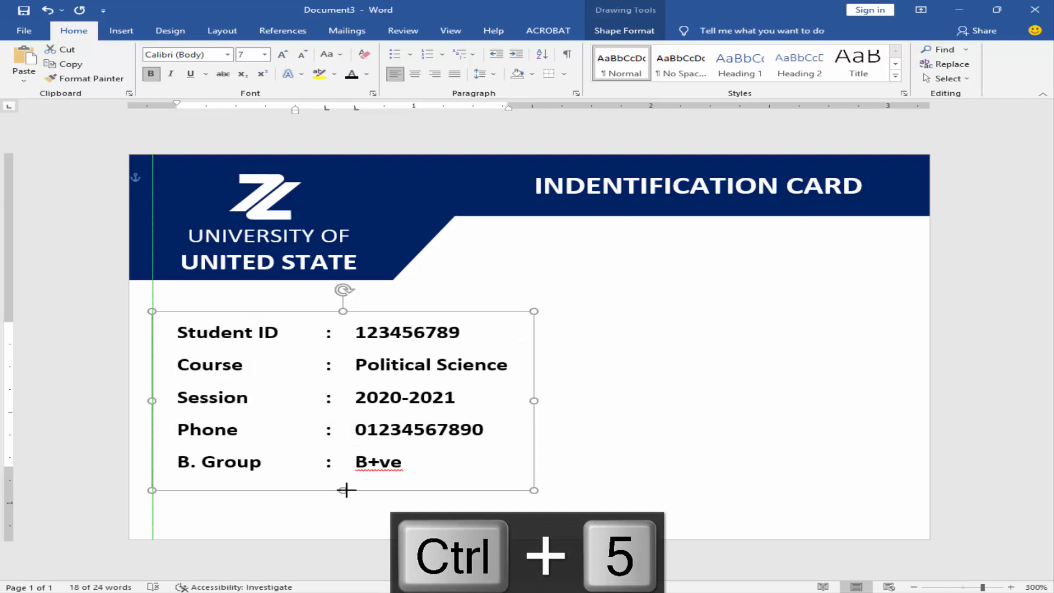
- Move the student details text box to the right half of the card, directly under the title, and deselect it
{"action": "left_click_drag", "start_coordinate": [531, 400], "coordinate": [532, 401]}
{"action": "left_click_drag", "start_coordinate": [450, 312], "coordinate": [797, 226]}
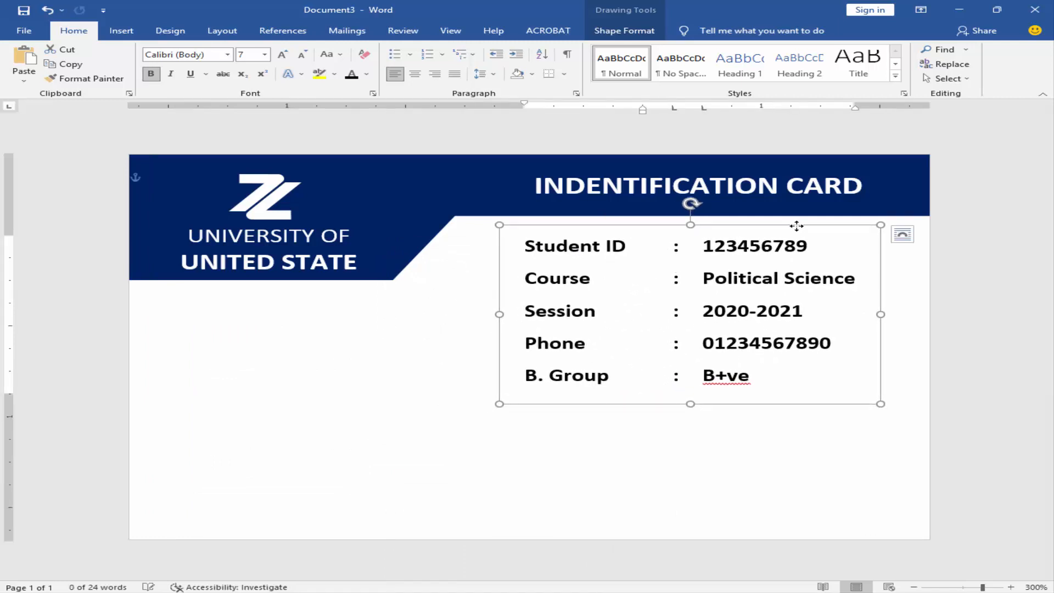
{"action": "left_click", "coordinate": [462, 405]}
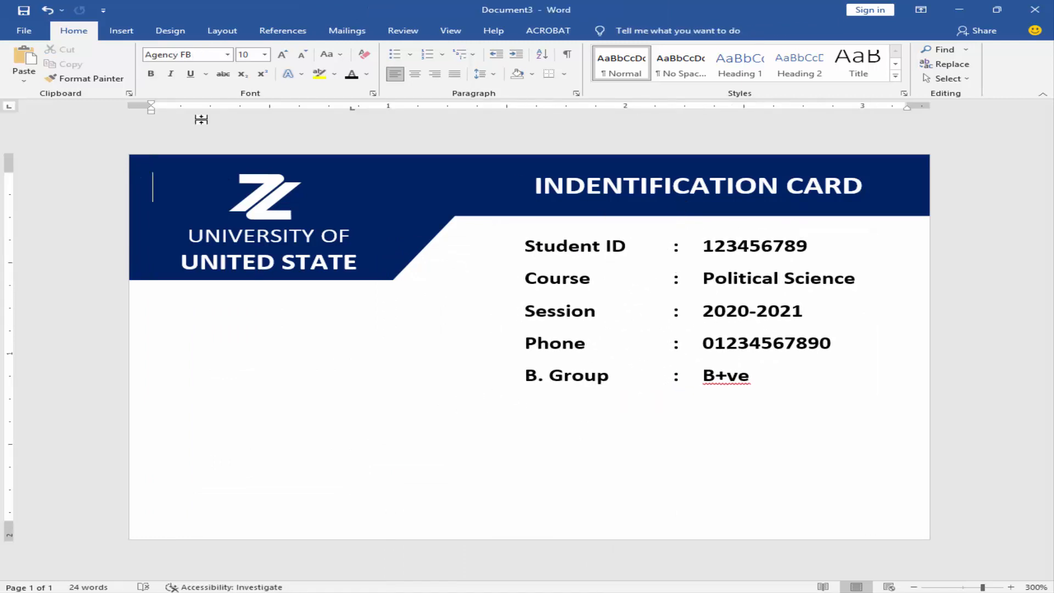
- Draw a rounded rectangle about 1.03" high and 0.92" wide in the blank area below the university heading
{"action": "left_click", "coordinate": [127, 33]}
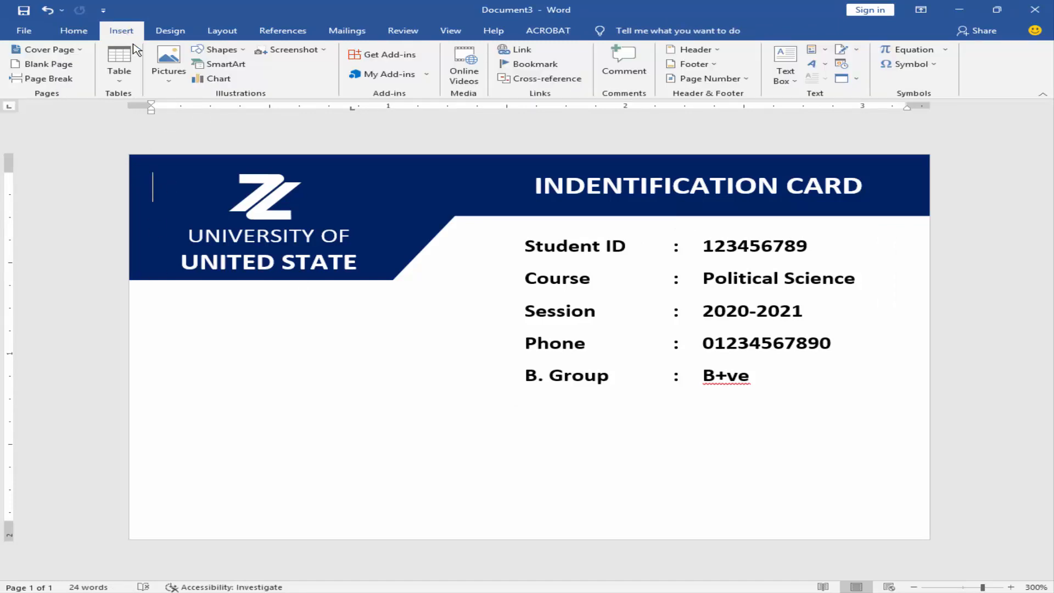
{"action": "left_click", "coordinate": [240, 50]}
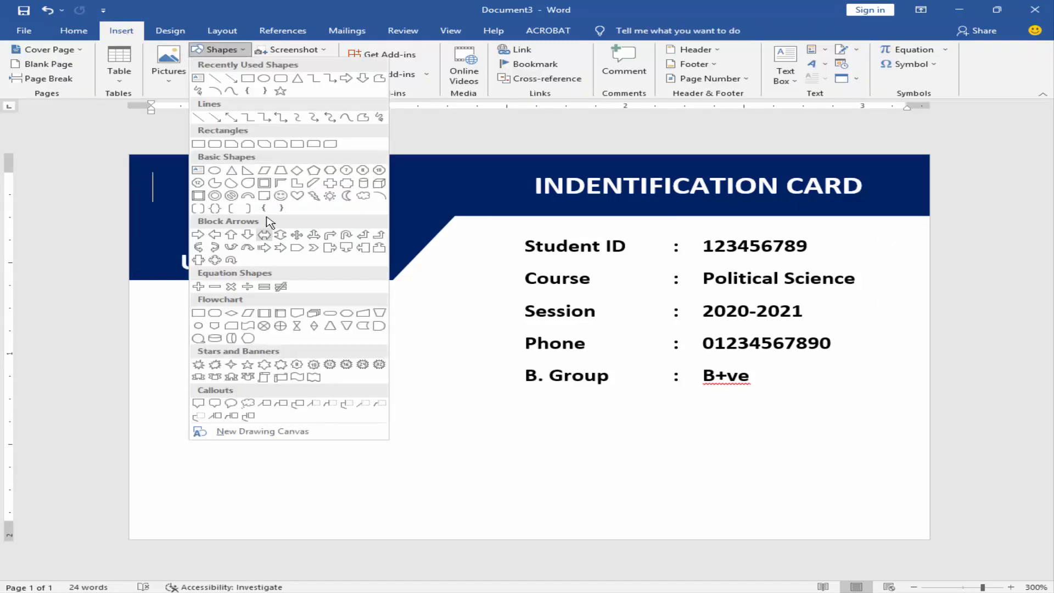
{"action": "left_click", "coordinate": [215, 144]}
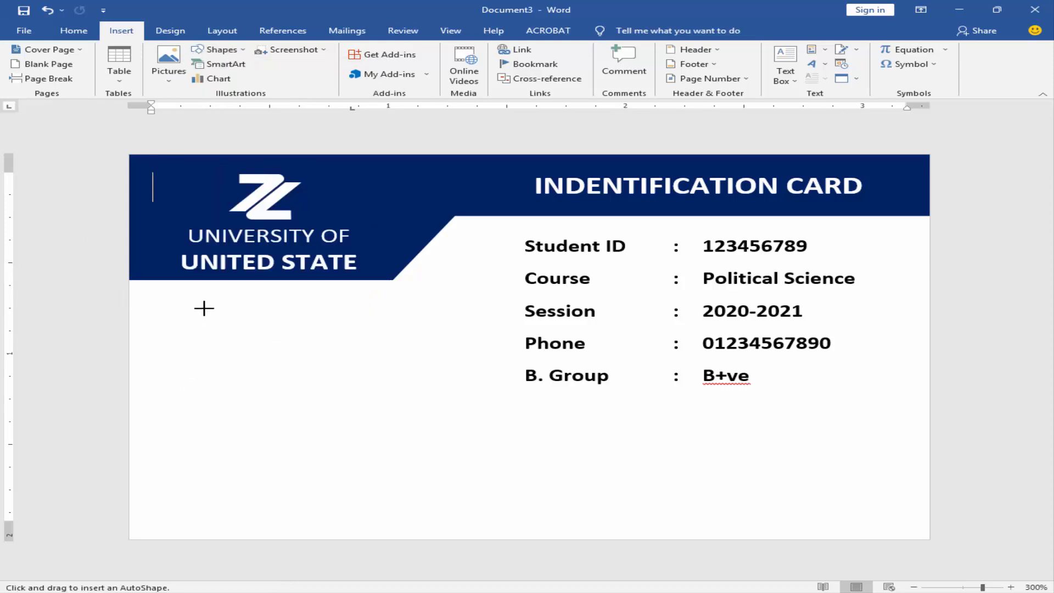
{"action": "left_click_drag", "start_coordinate": [201, 303], "coordinate": [397, 473]}
{"action": "left_click_drag", "start_coordinate": [360, 419], "coordinate": [322, 436]}
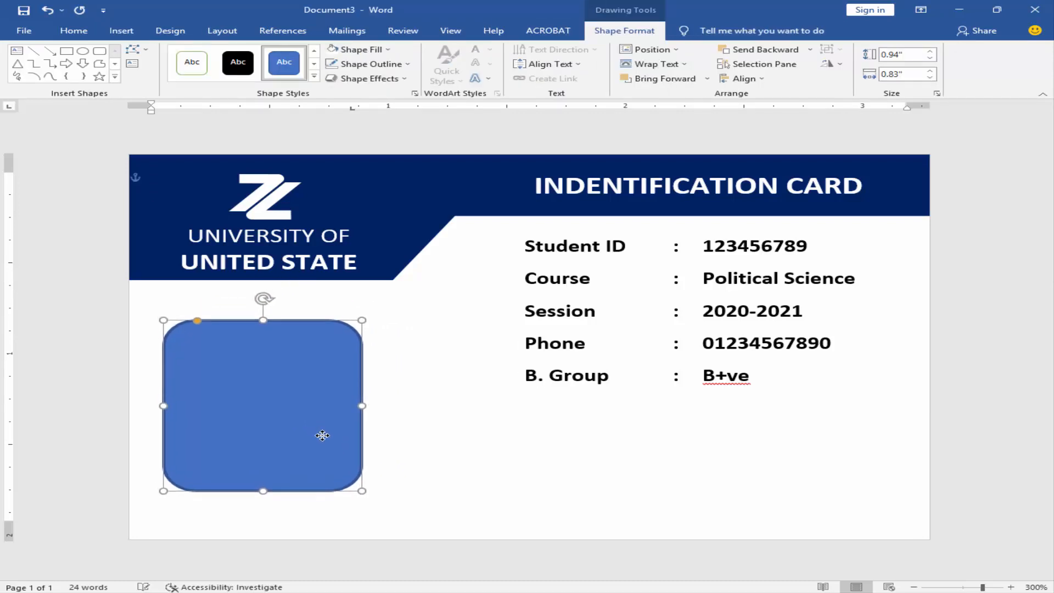
{"action": "left_click_drag", "start_coordinate": [362, 491], "coordinate": [381, 508]}
{"action": "left_click_drag", "start_coordinate": [302, 419], "coordinate": [302, 420]}
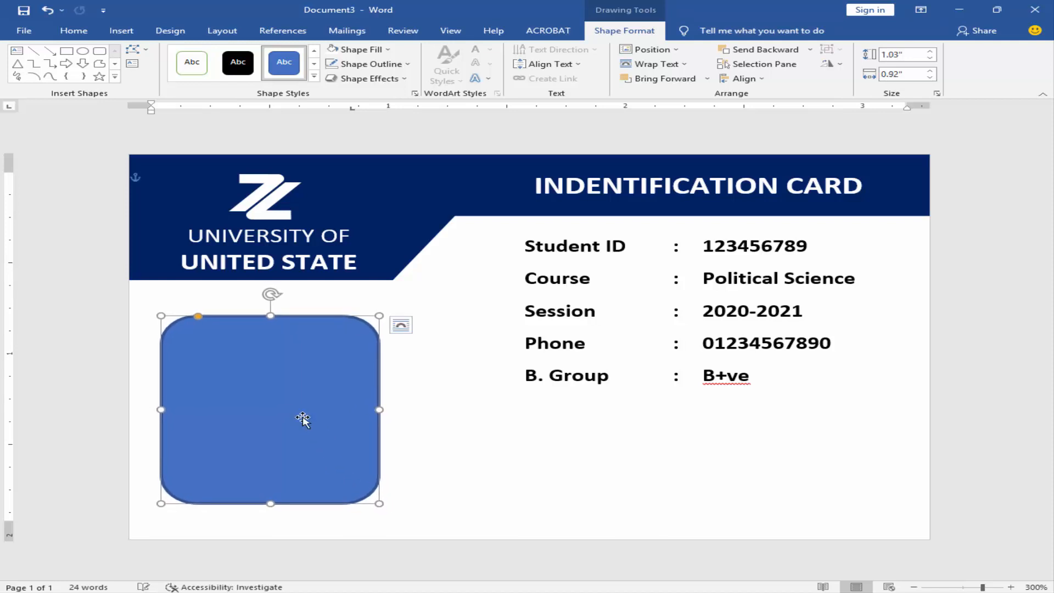
- Fill the rounded rectangle with the red-tie man portrait picture from the Desktop folder and deselect the shape
{"action": "left_click", "coordinate": [362, 49]}
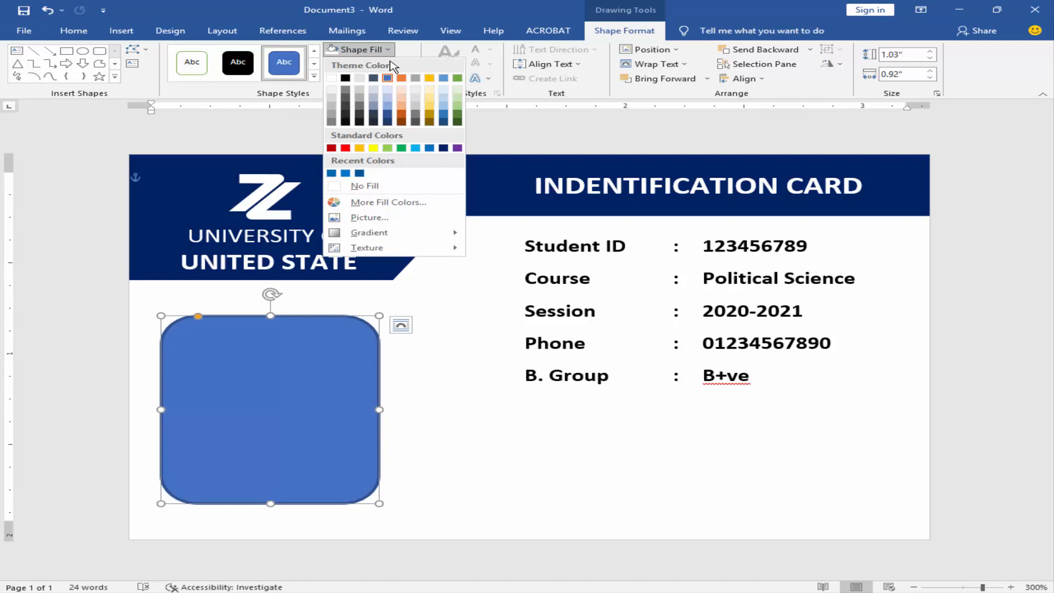
{"action": "left_click", "coordinate": [392, 222]}
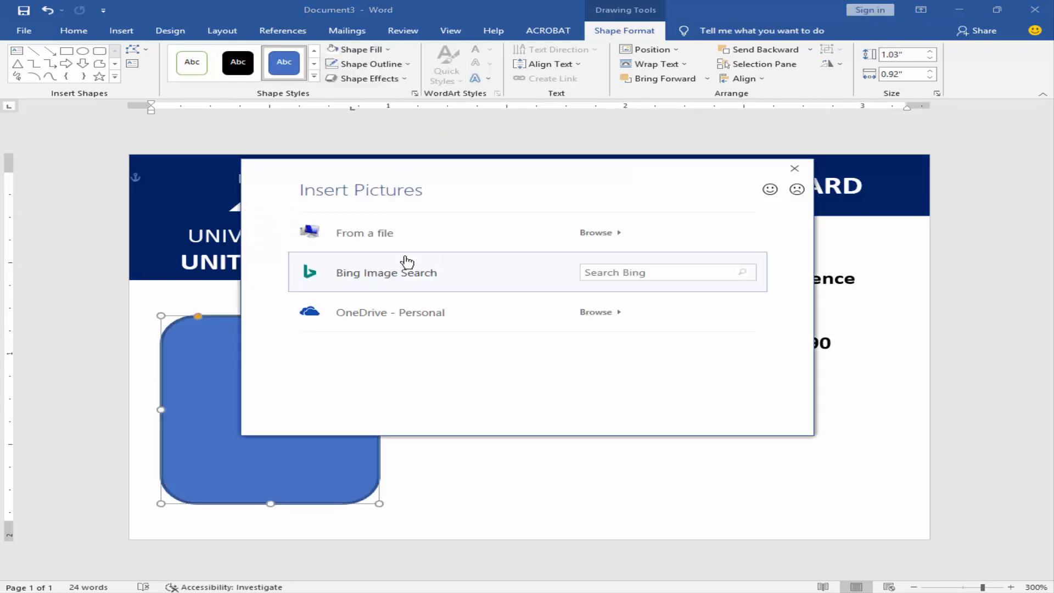
{"action": "left_click", "coordinate": [407, 233]}
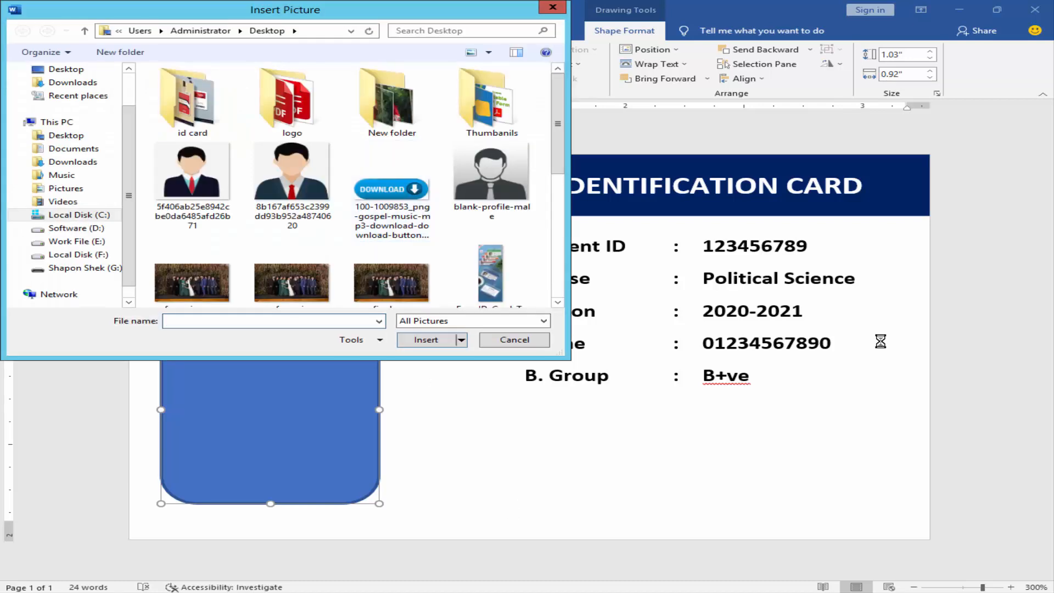
{"action": "double_click", "coordinate": [296, 184]}
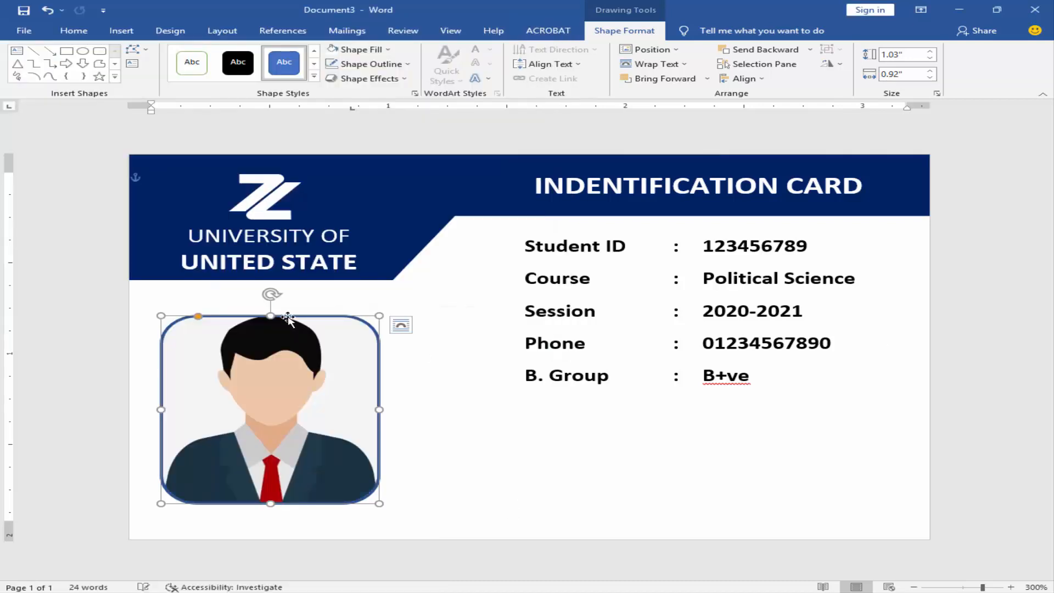
{"action": "left_click", "coordinate": [686, 433]}
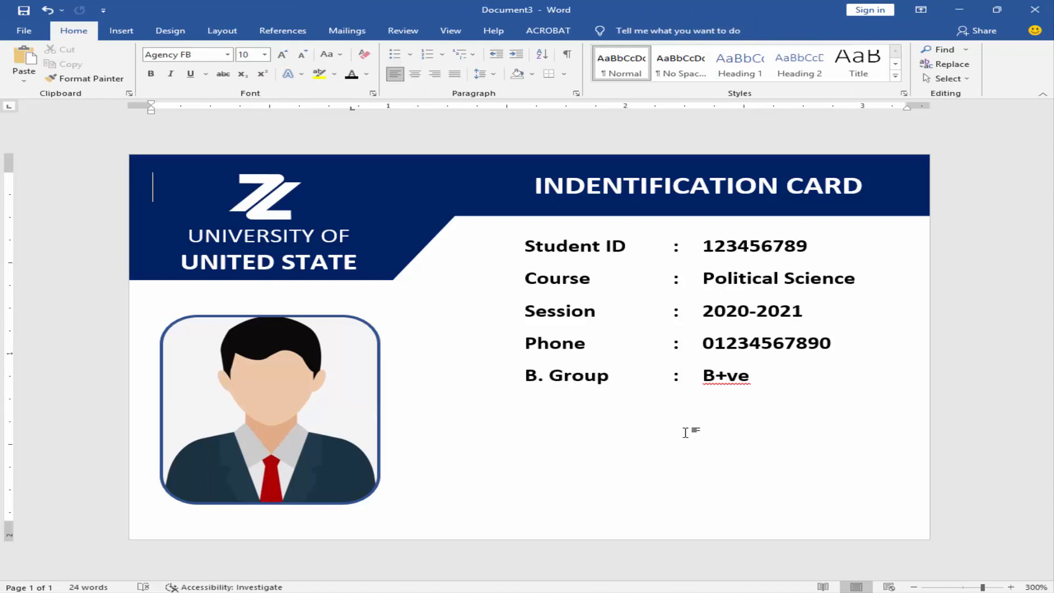
- Draw a freeform footer outline along the card's bottom edge, partway up its right edge, and back inward below the student details
{"action": "left_click", "coordinate": [119, 32]}
{"action": "left_click", "coordinate": [238, 52]}
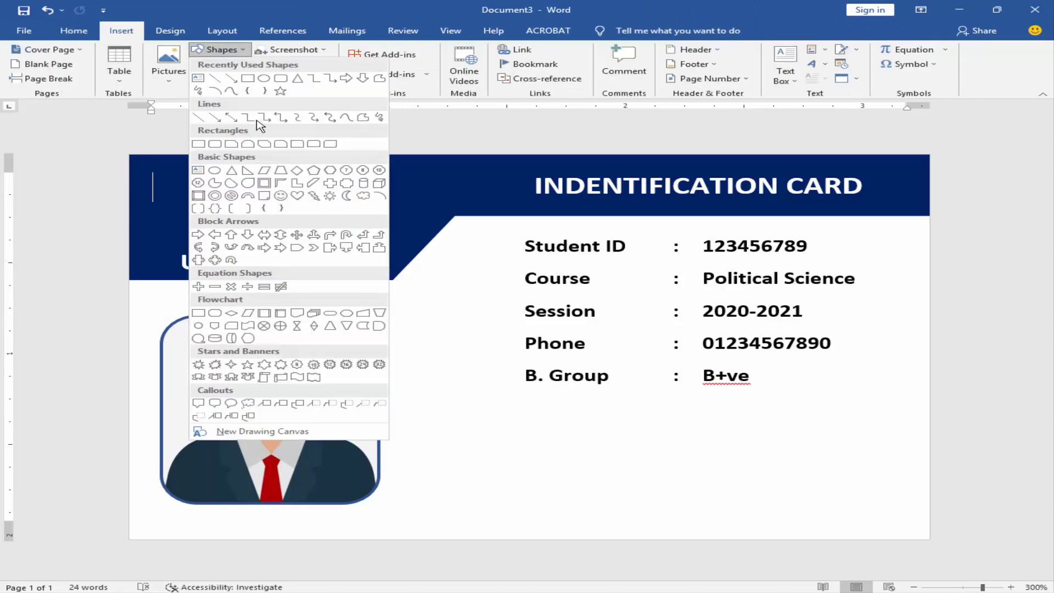
{"action": "left_click", "coordinate": [363, 118]}
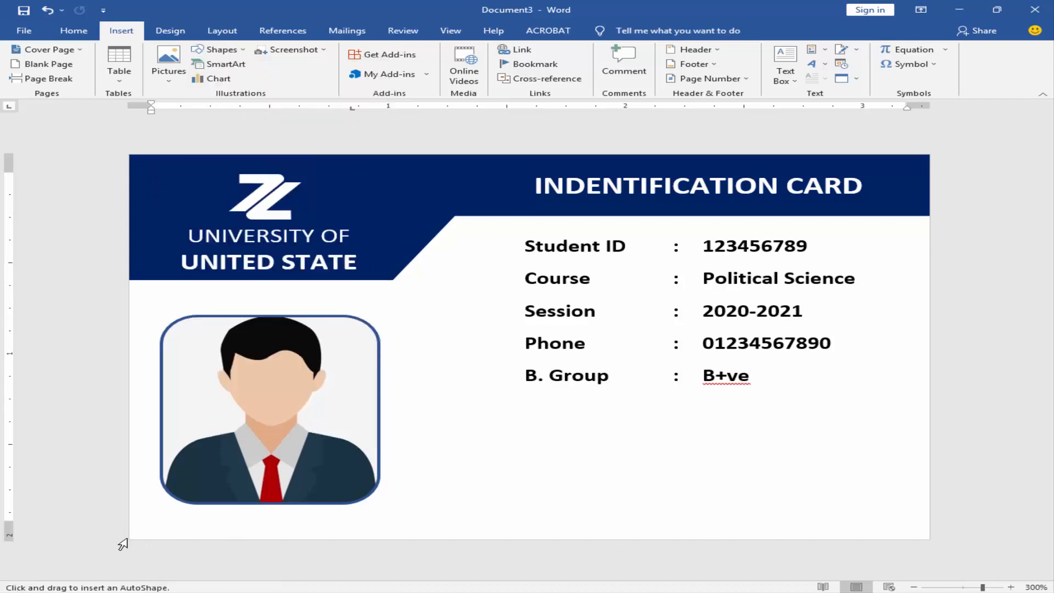
{"action": "left_click_drag", "start_coordinate": [131, 539], "coordinate": [919, 542]}
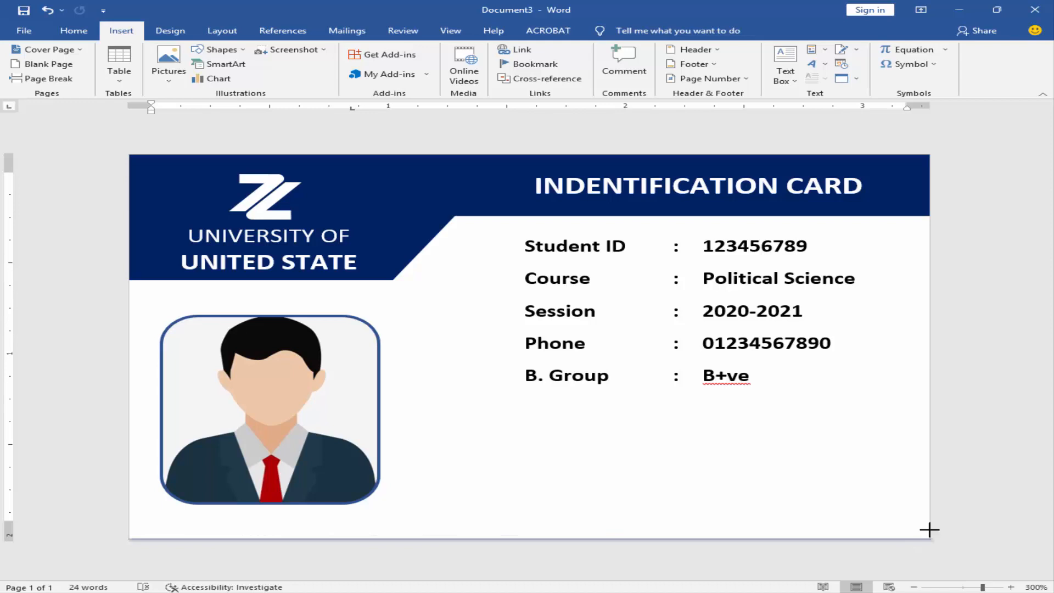
{"action": "mouse_move", "coordinate": [926, 476]}
{"action": "left_mouse_down"}
{"action": "mouse_move", "coordinate": [930, 452]}
{"action": "mouse_move", "coordinate": [731, 442]}
{"action": "left_mouse_up"}
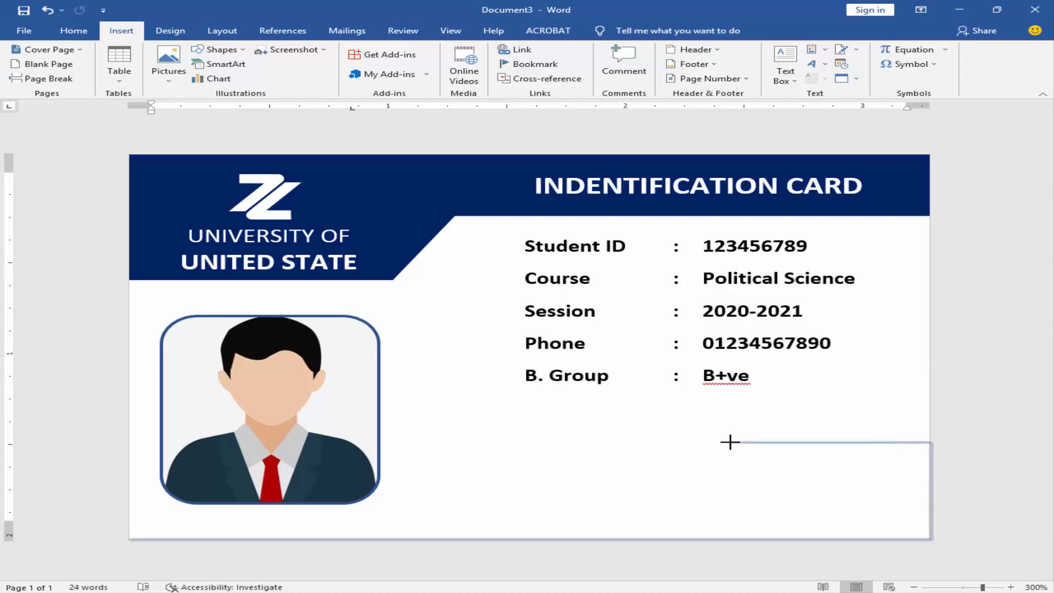